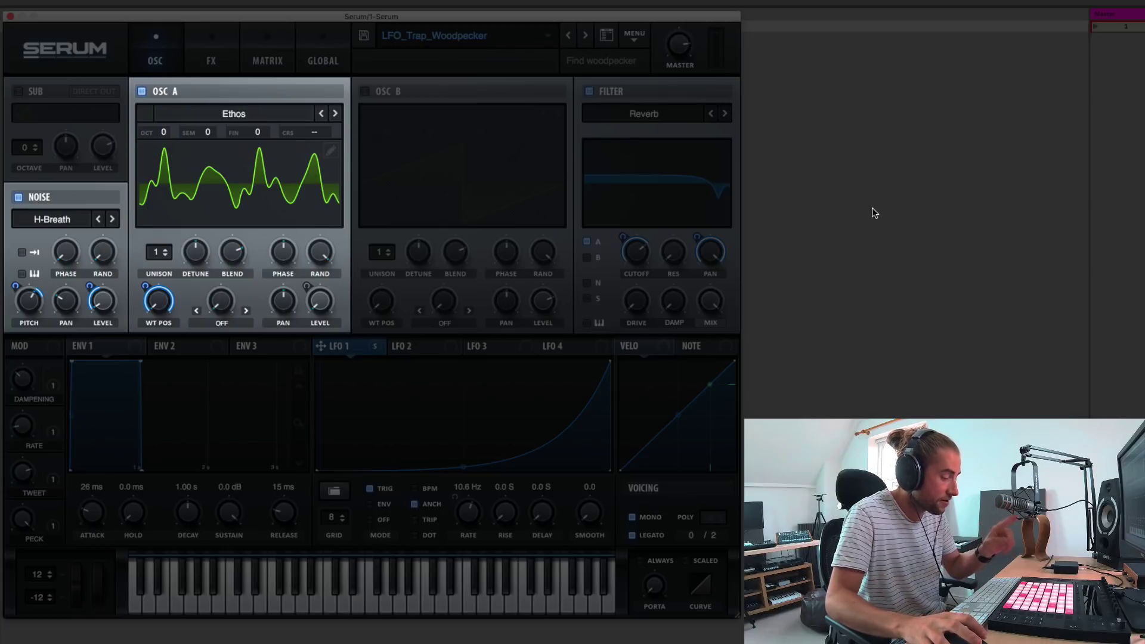
# Solo the H-Breath noise and Ethos layers in turn, ending with noise off and Osc A on.
pyautogui.click(18, 198)
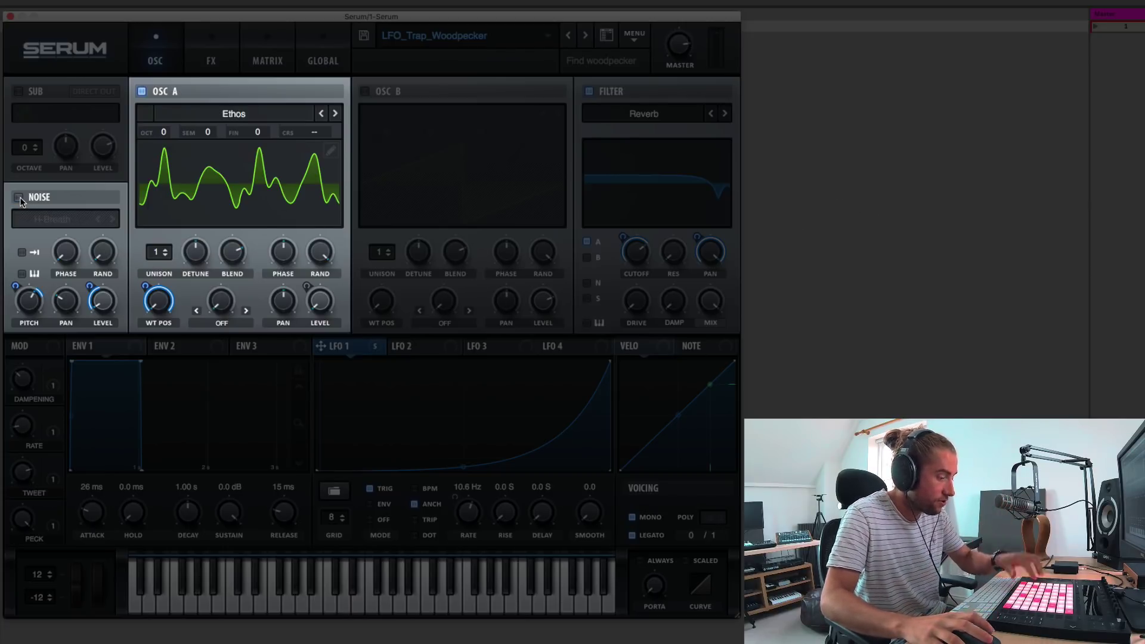
pyautogui.click(18, 197)
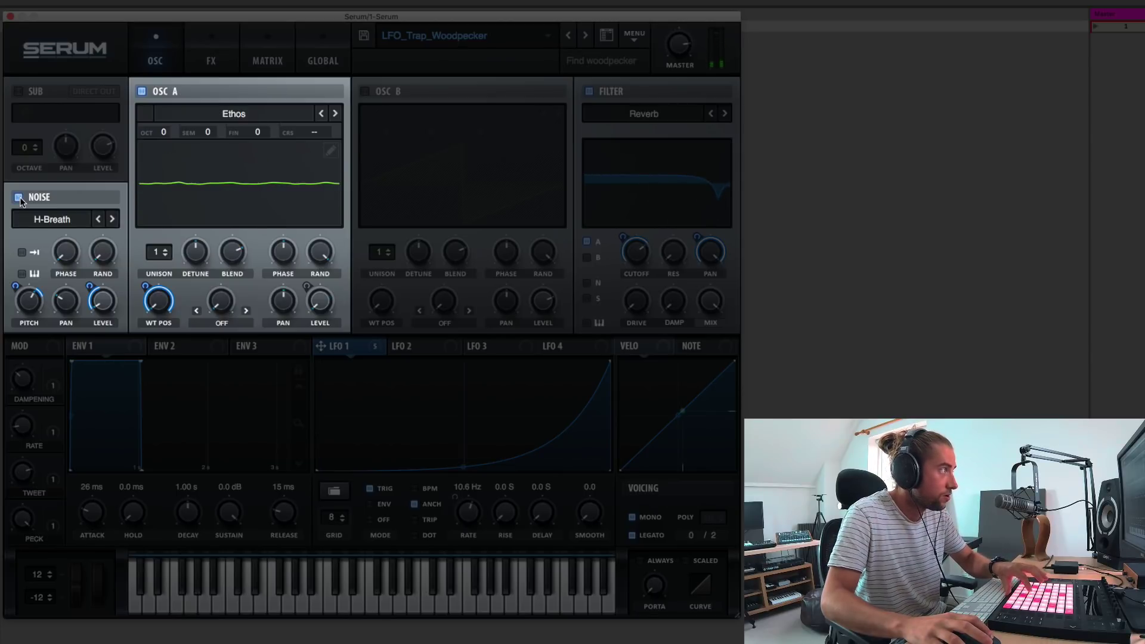
pyautogui.click(18, 197)
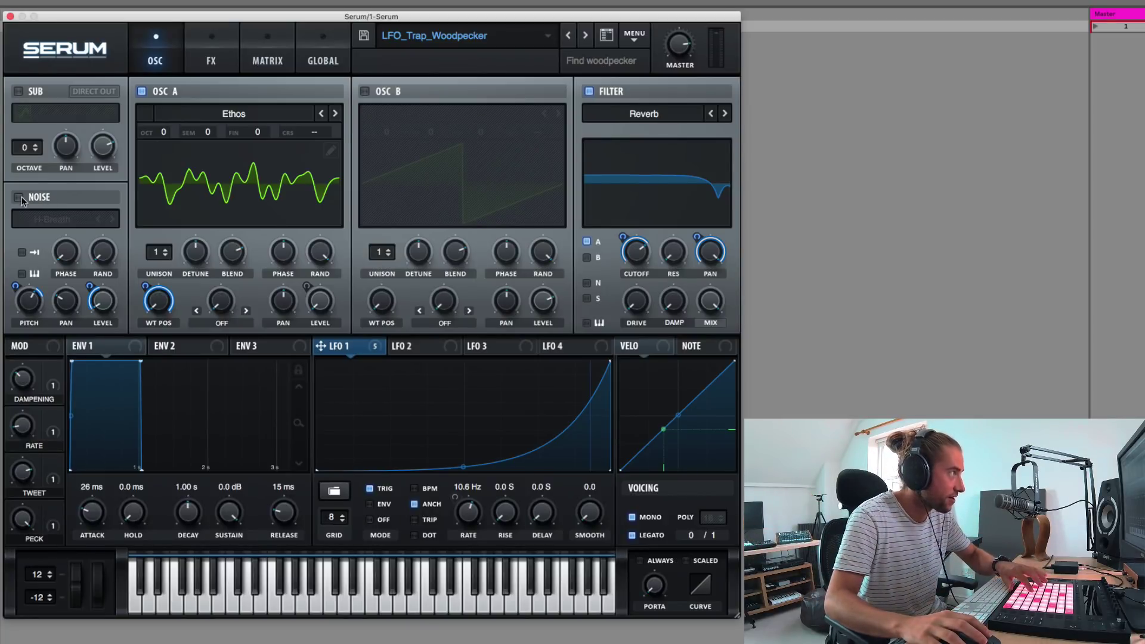
pyautogui.click(19, 198)
pyautogui.click(142, 92)
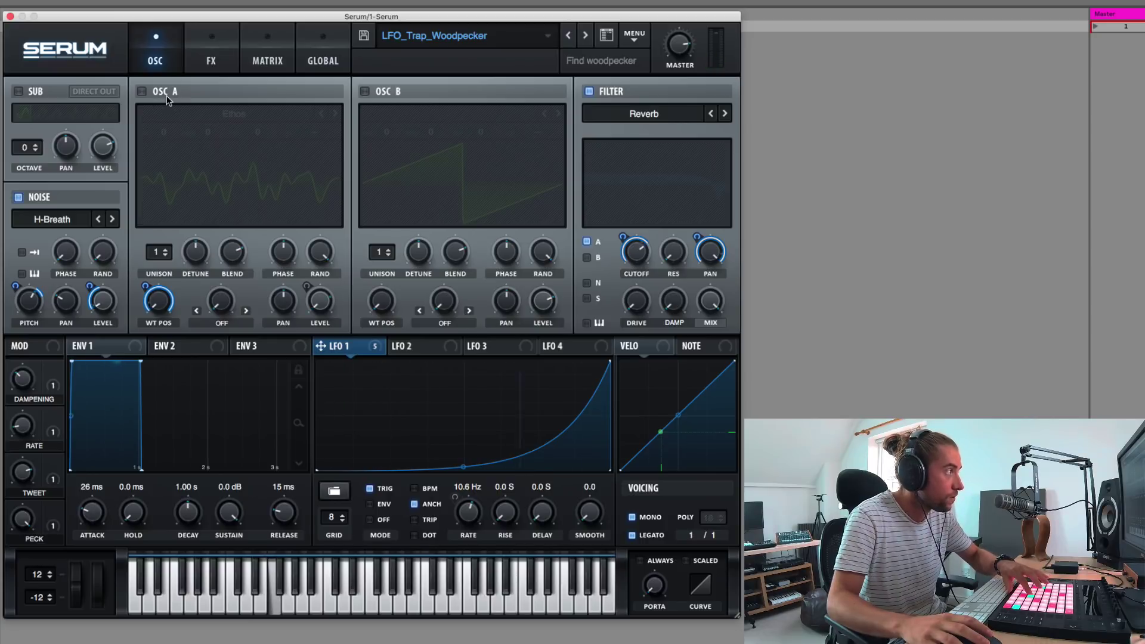
pyautogui.click(142, 92)
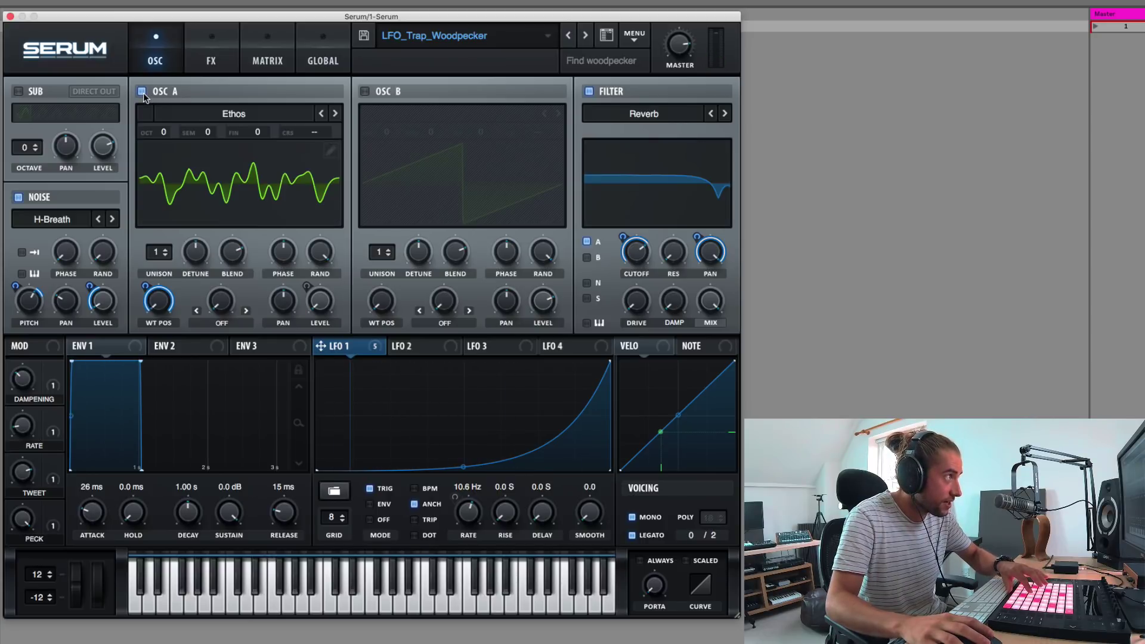
pyautogui.click(20, 197)
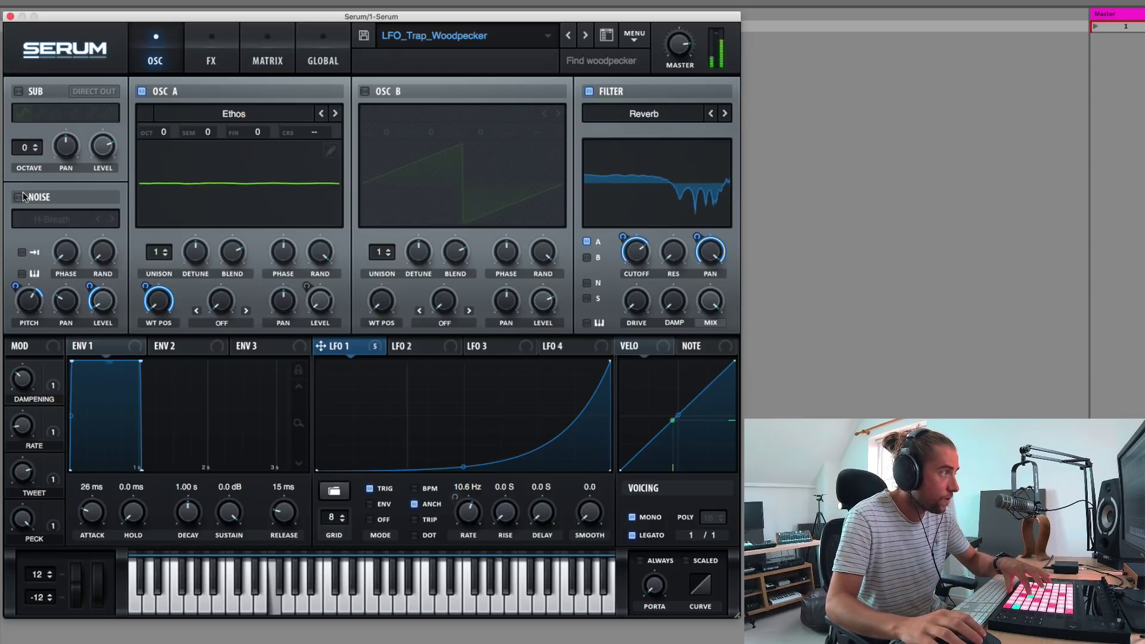
pyautogui.click(210, 62)
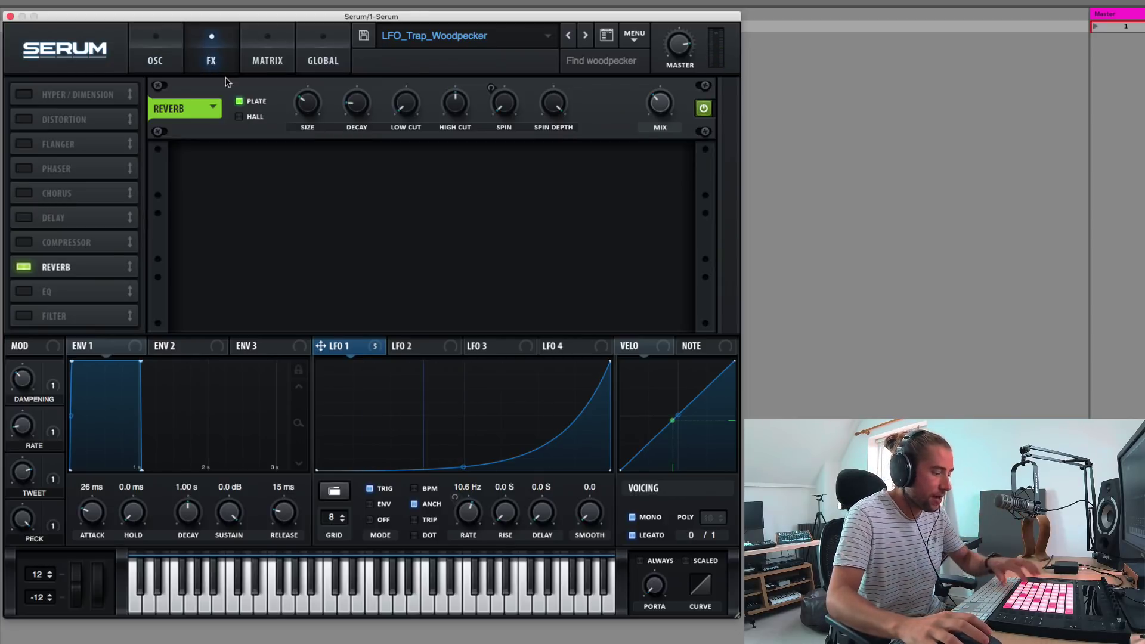
pyautogui.click(704, 110)
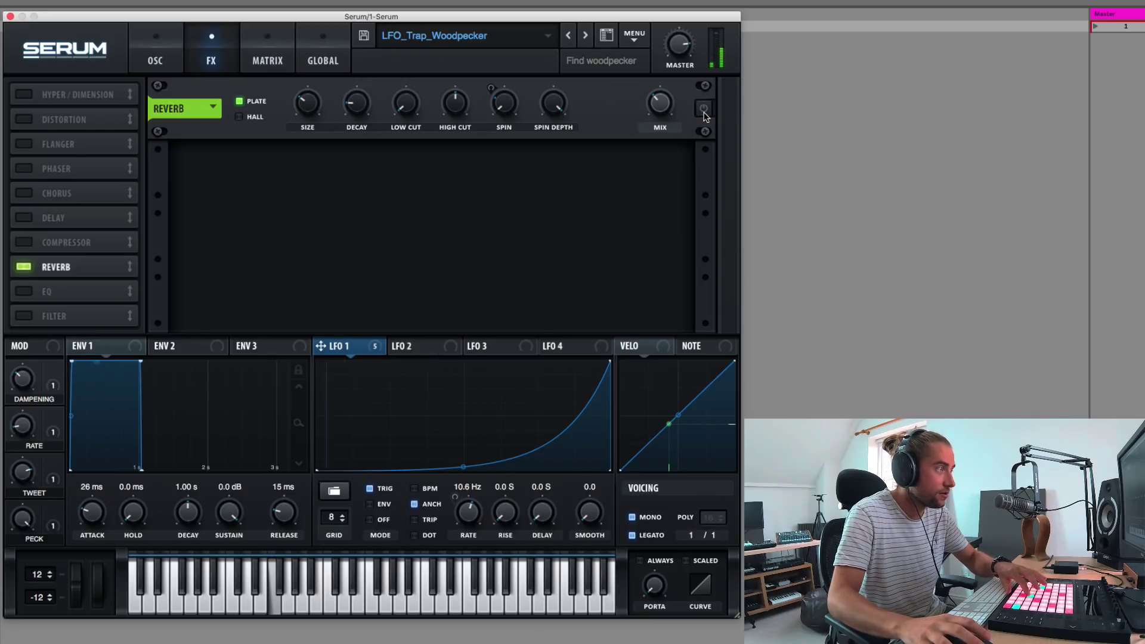
pyautogui.click(703, 109)
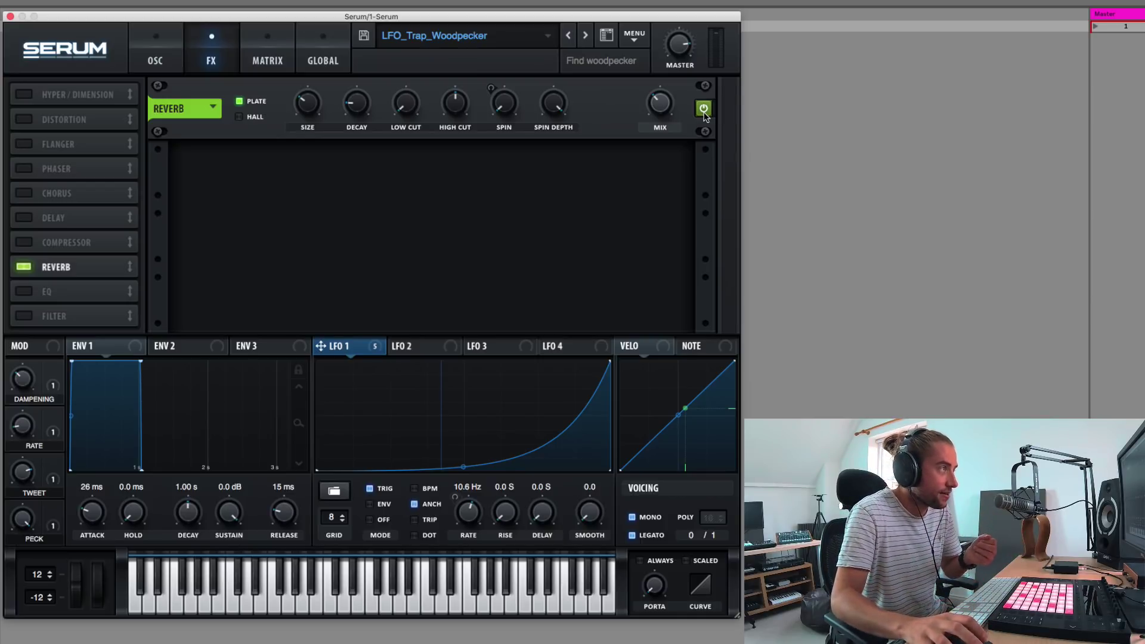
pyautogui.click(157, 60)
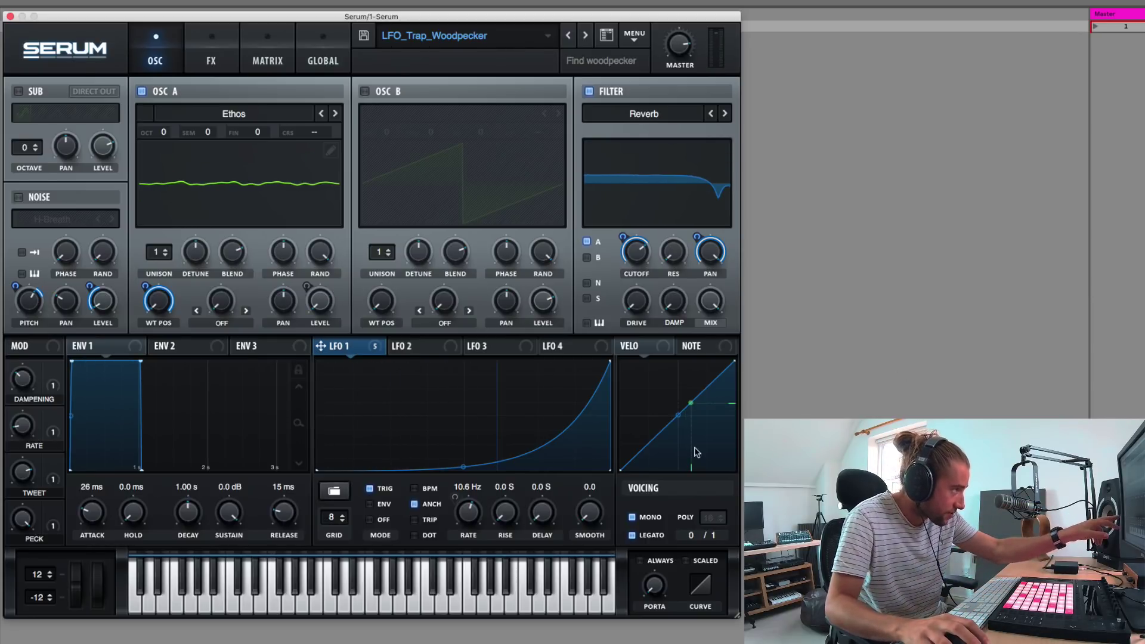
# Switch the Osc A Ethos wavetable display to its 3-D frame view.
pyautogui.moveTo(57, 420)
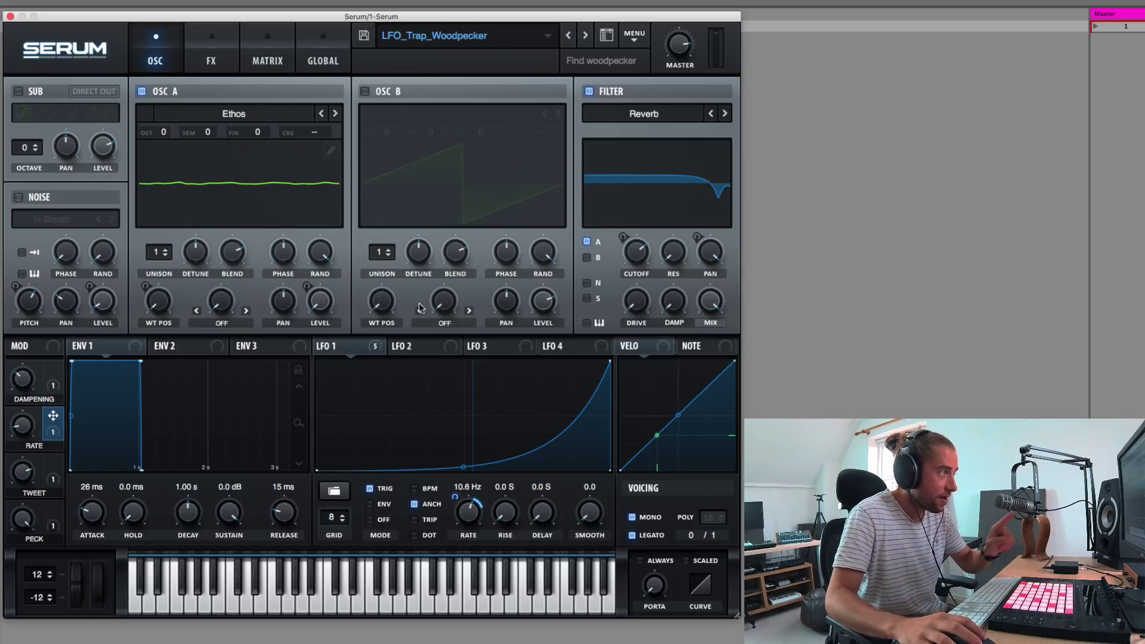
pyautogui.moveTo(346, 349)
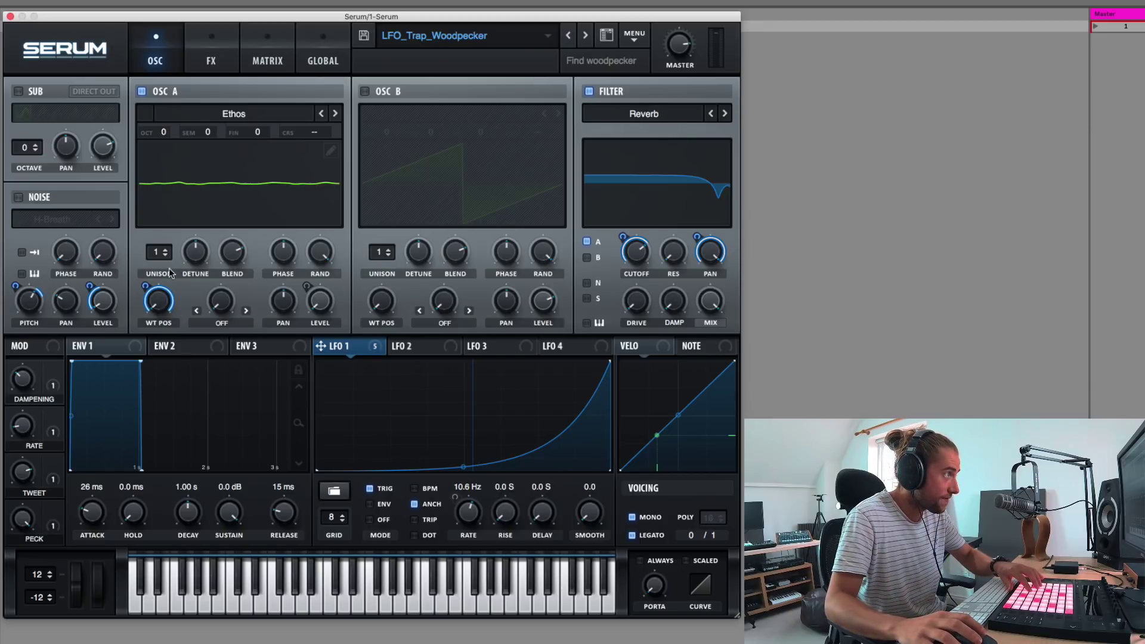
pyautogui.click(212, 187)
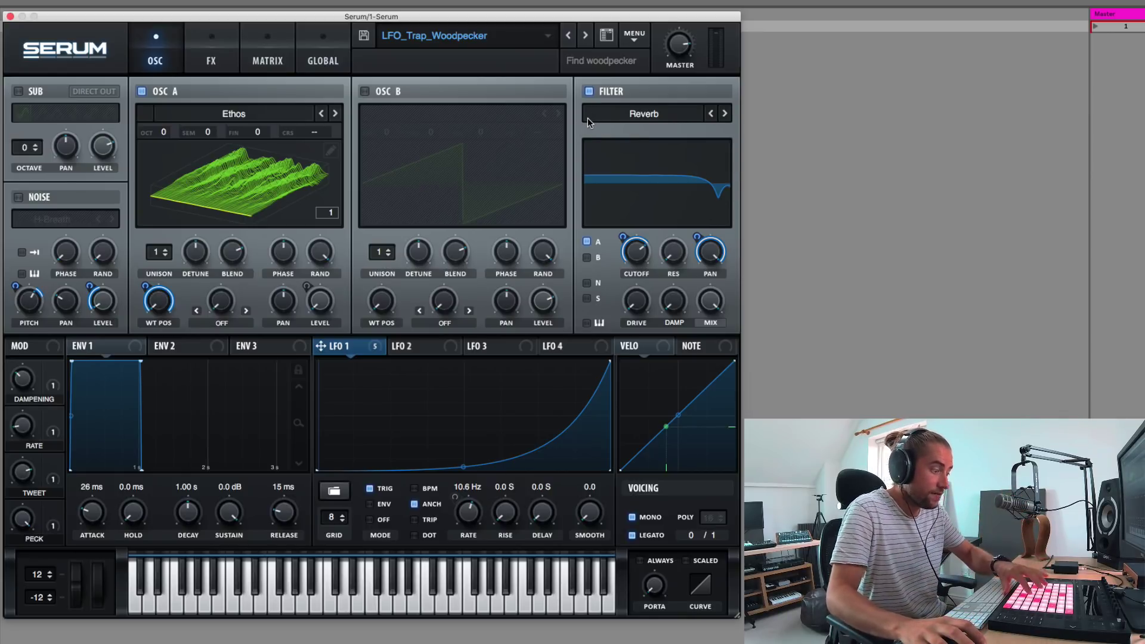
pyautogui.click(588, 92)
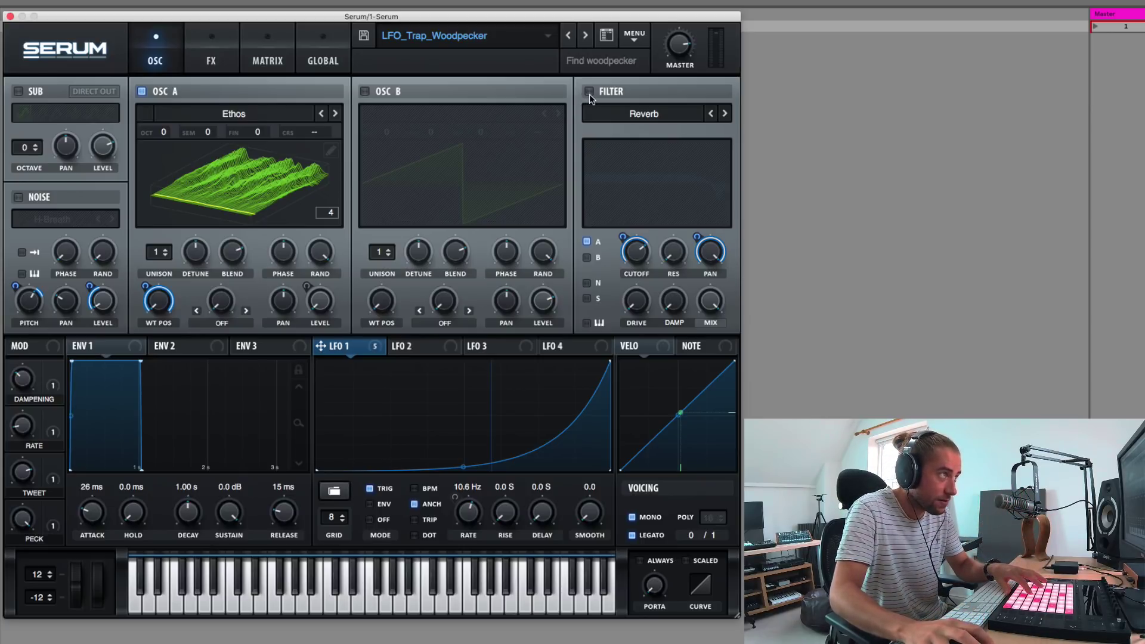
pyautogui.click(589, 92)
pyautogui.click(629, 115)
pyautogui.moveTo(665, 164)
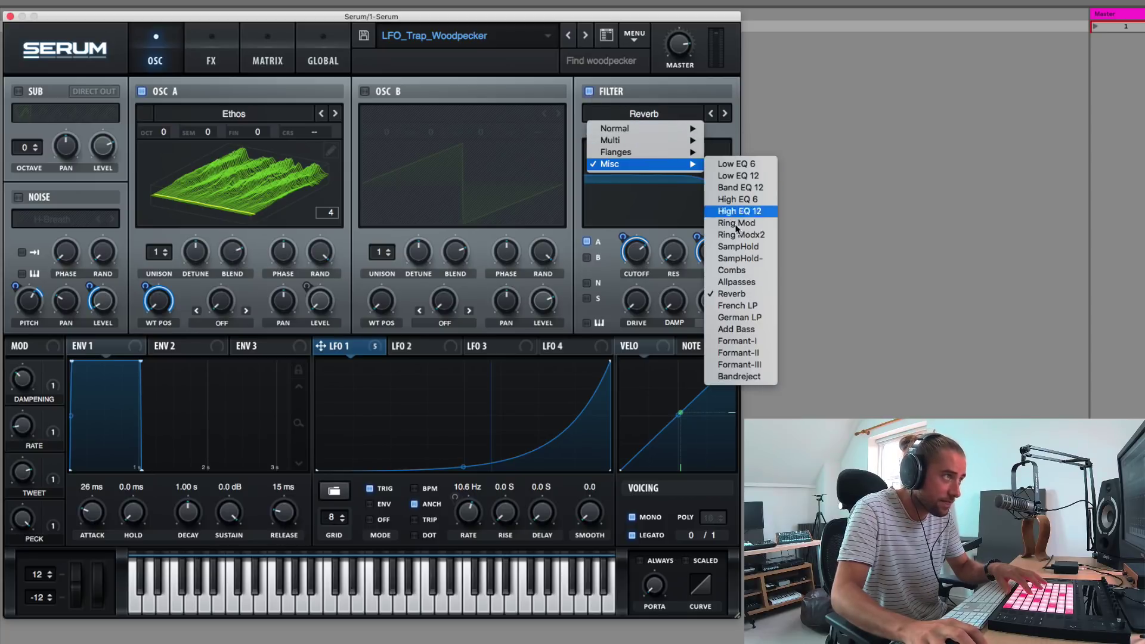
pyautogui.click(780, 131)
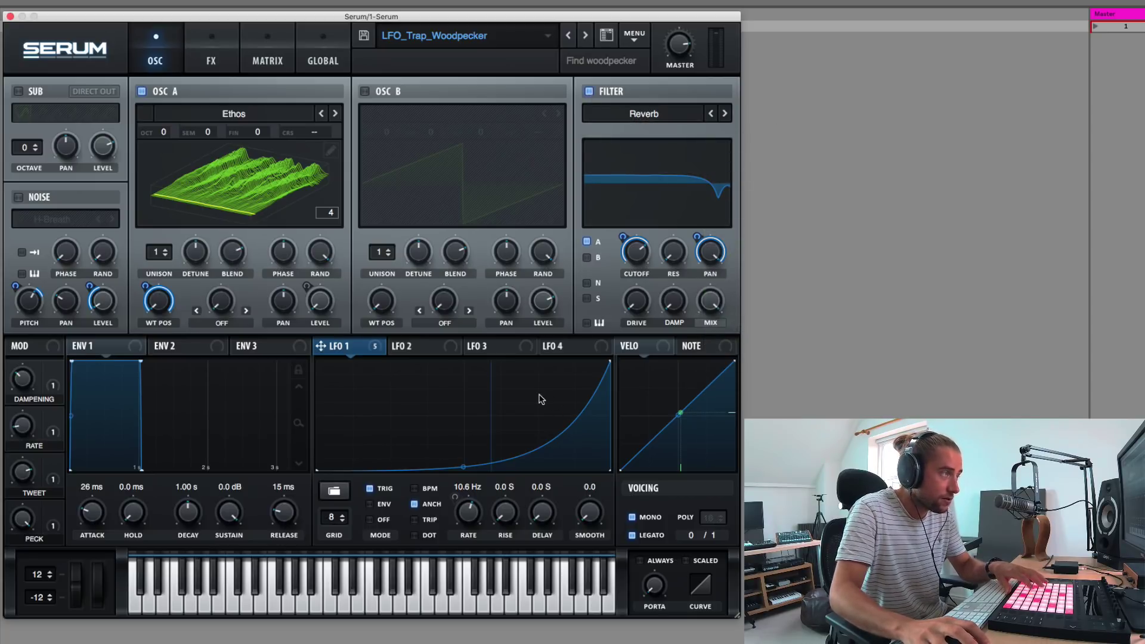
pyautogui.click(588, 92)
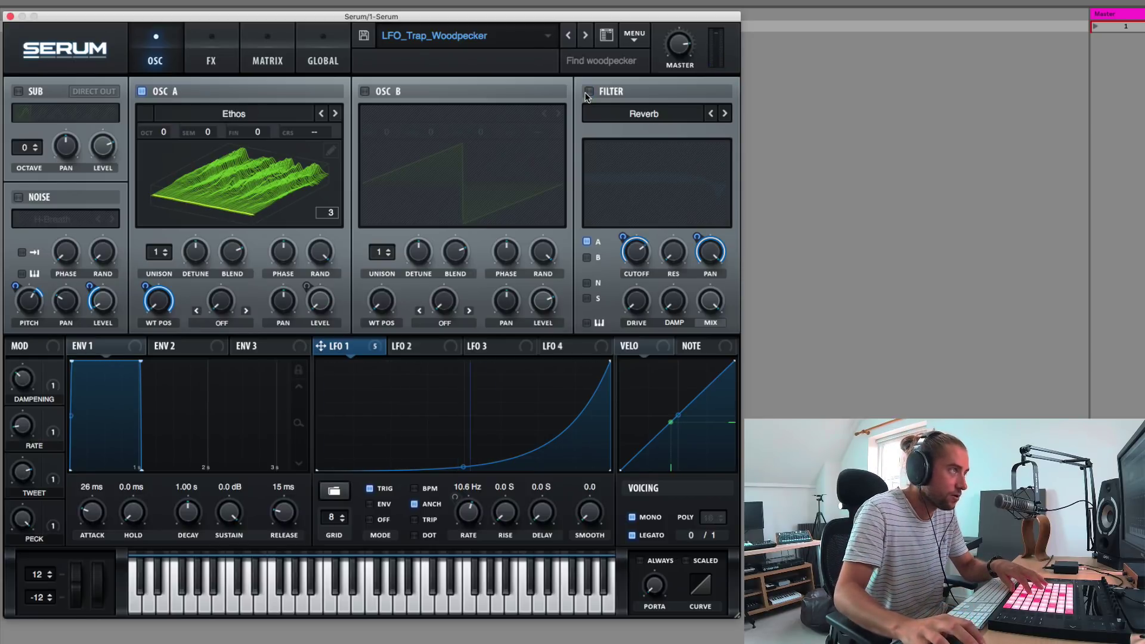
pyautogui.click(588, 92)
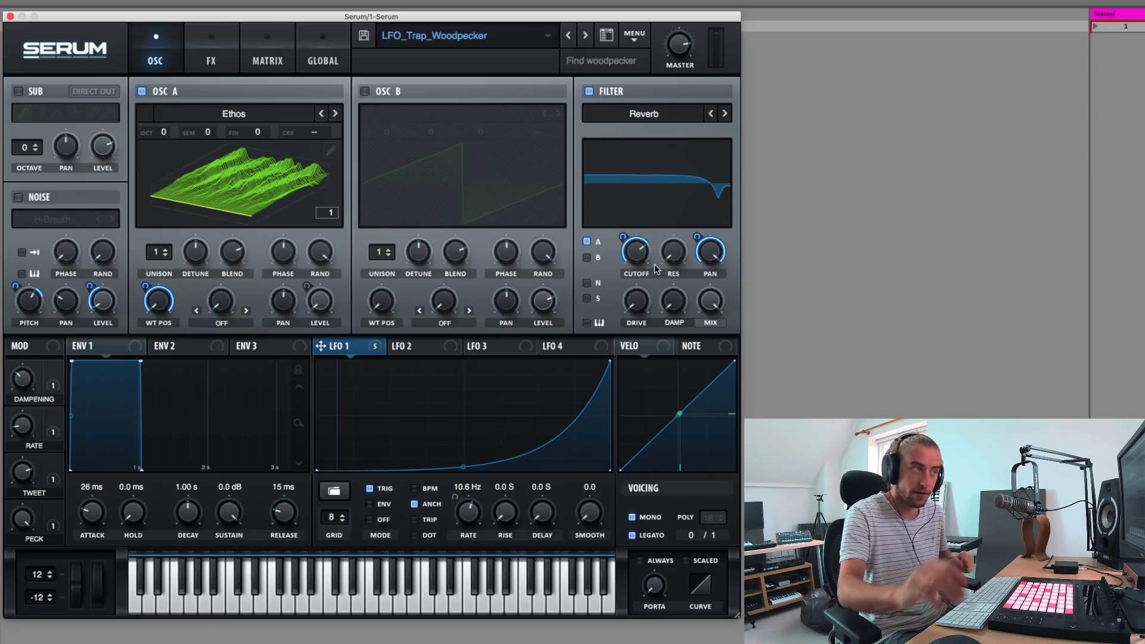
pyautogui.click(684, 115)
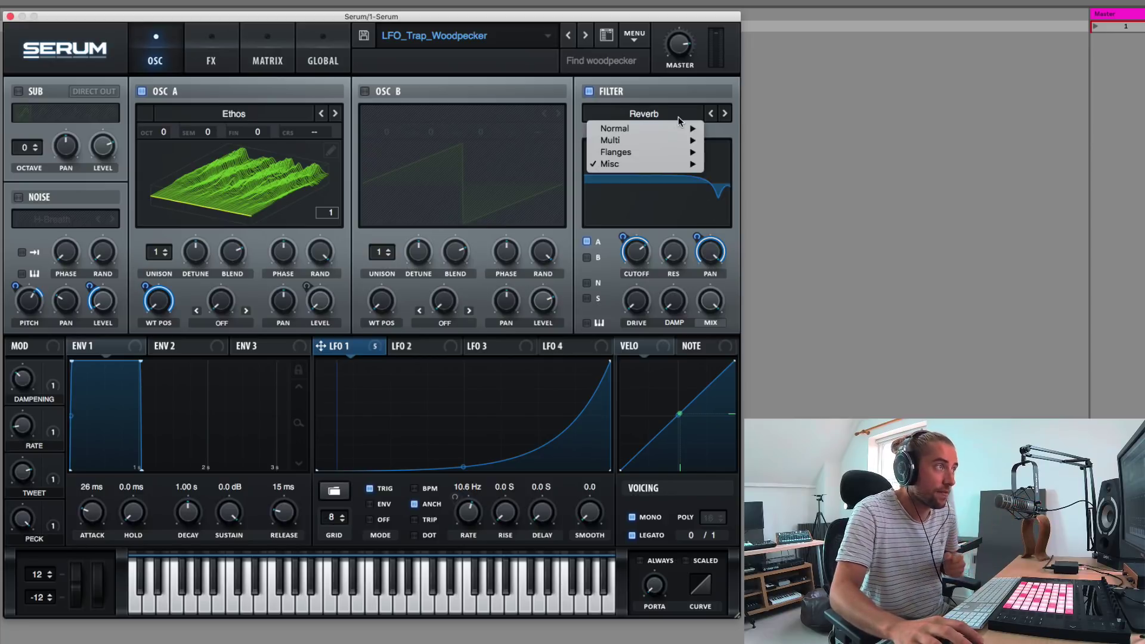
pyautogui.moveTo(686, 126)
pyautogui.click(750, 163)
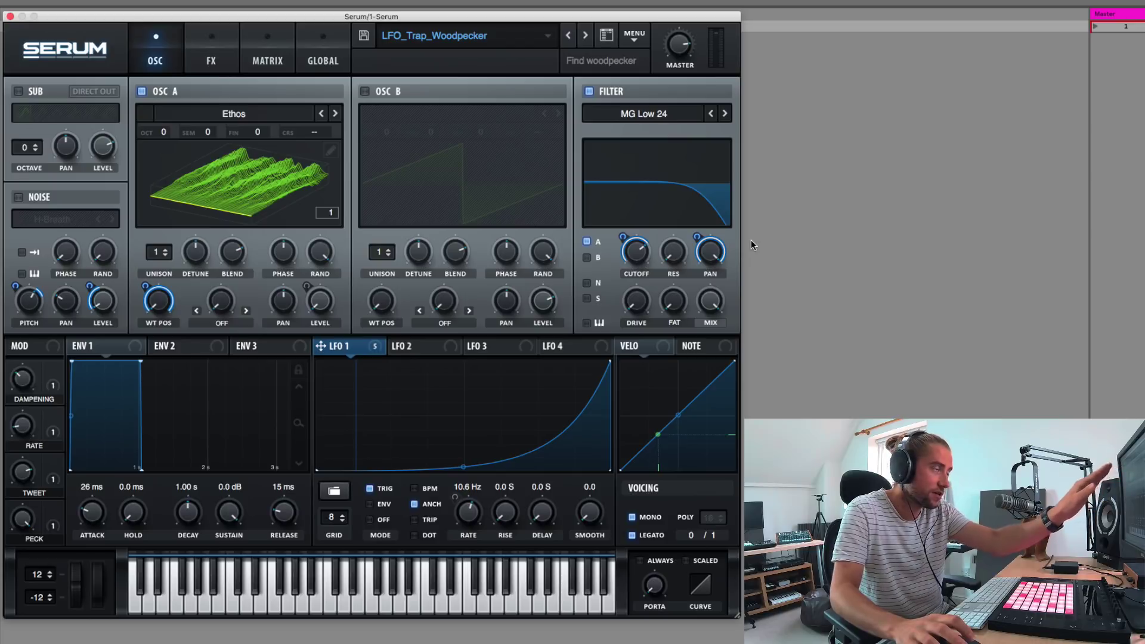
pyautogui.click(675, 116)
pyautogui.moveTo(680, 164)
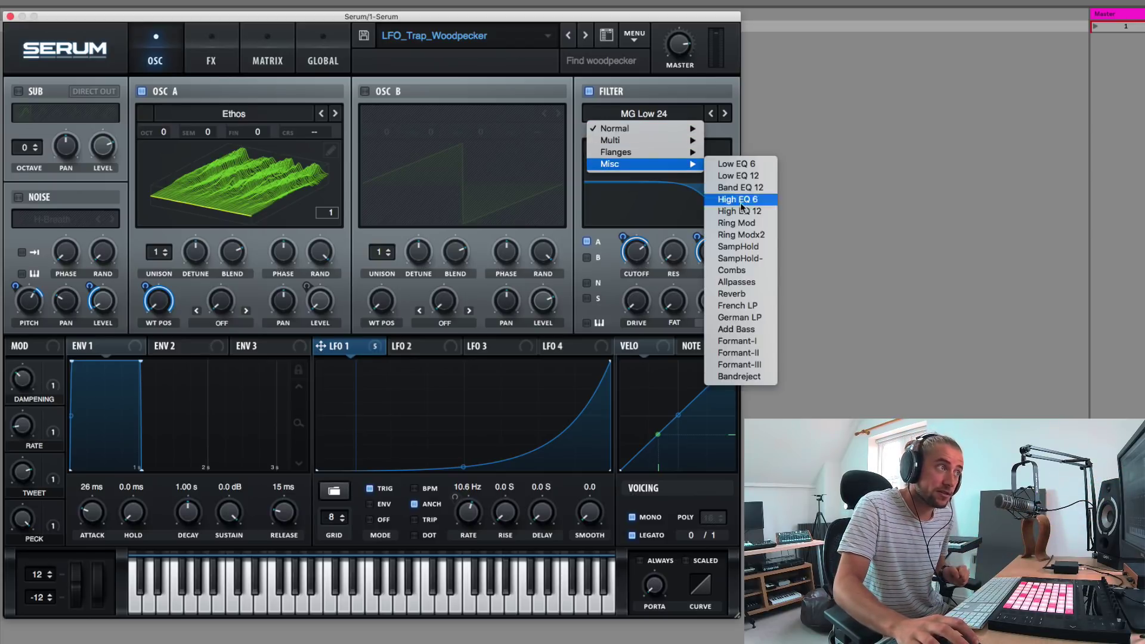
pyautogui.click(751, 295)
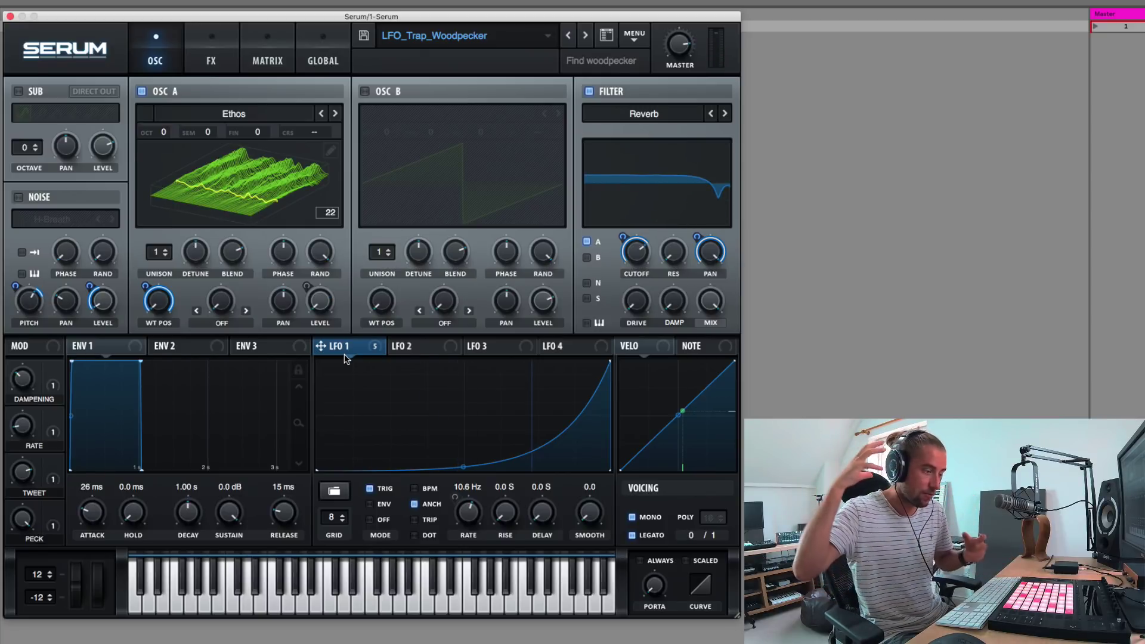
# Bypass LFO 1 on the Filter PAN knob and confirm the bypass is active.
pyautogui.rightClick(710, 251)
pyautogui.click(730, 280)
pyautogui.rightClick(713, 255)
pyautogui.click(738, 322)
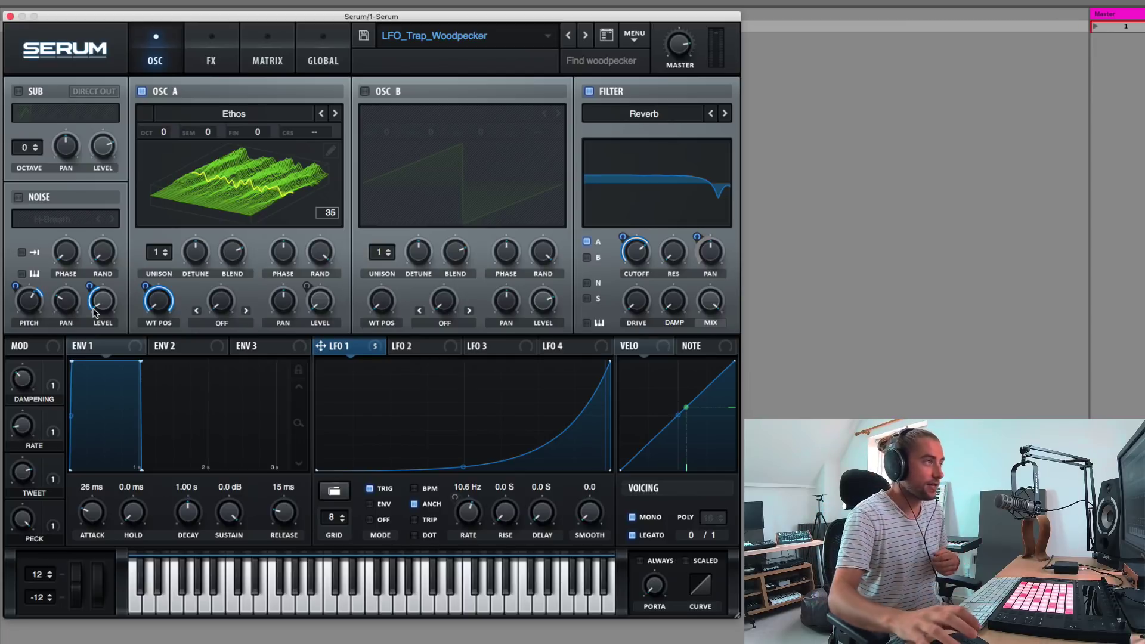
# Re-enable LFO 1's modulation of the Filter PAN knob.
pyautogui.rightClick(717, 259)
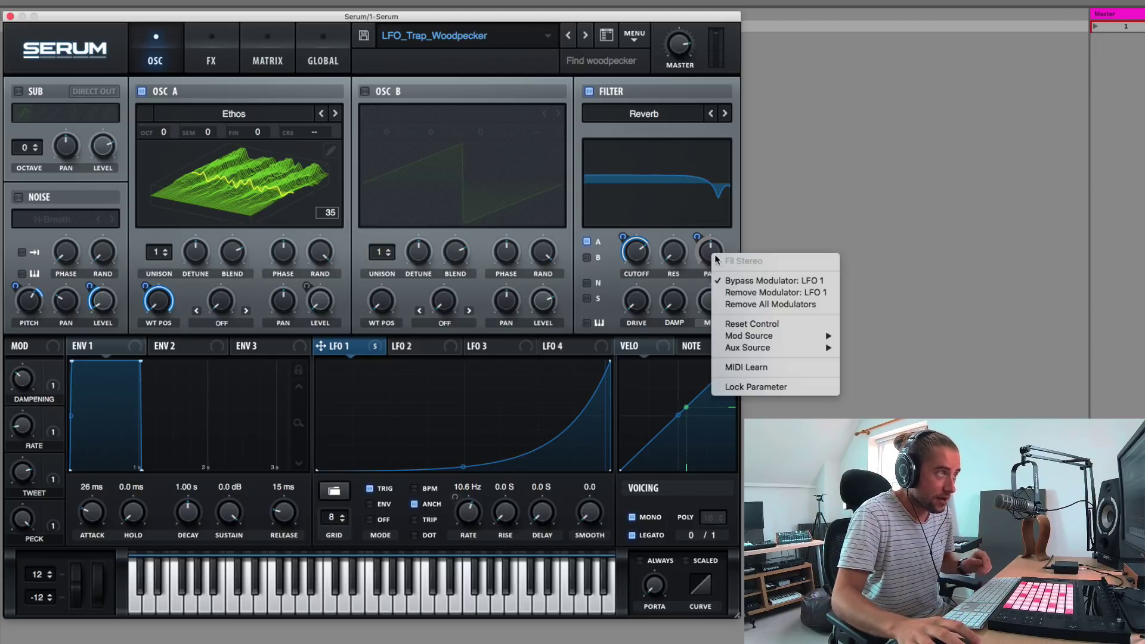
pyautogui.click(715, 244)
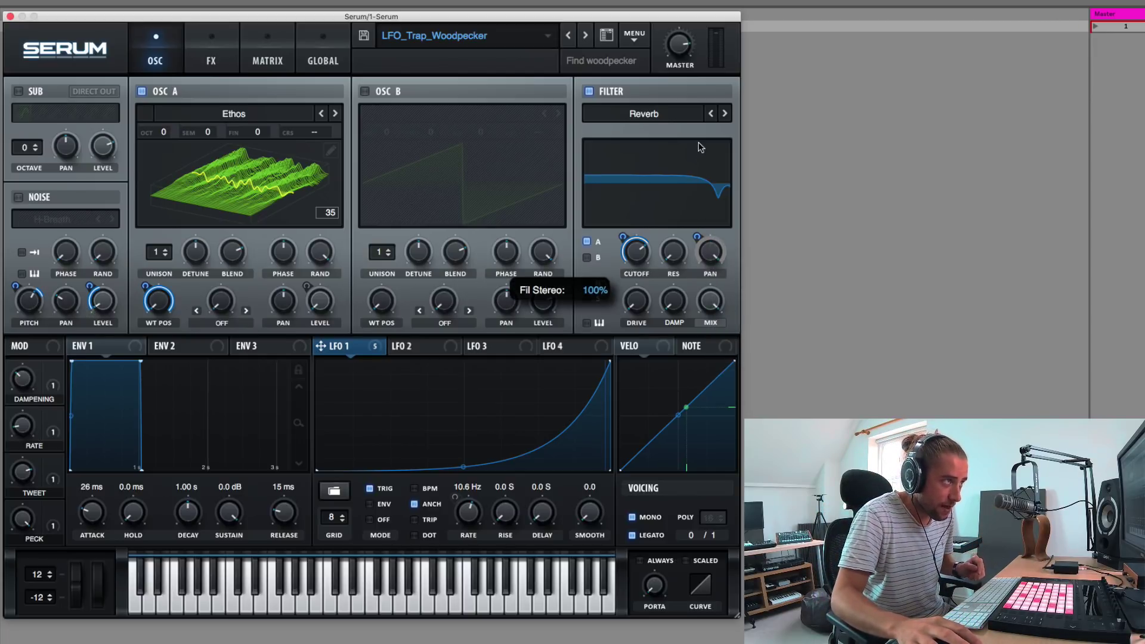
pyautogui.rightClick(708, 255)
pyautogui.click(737, 285)
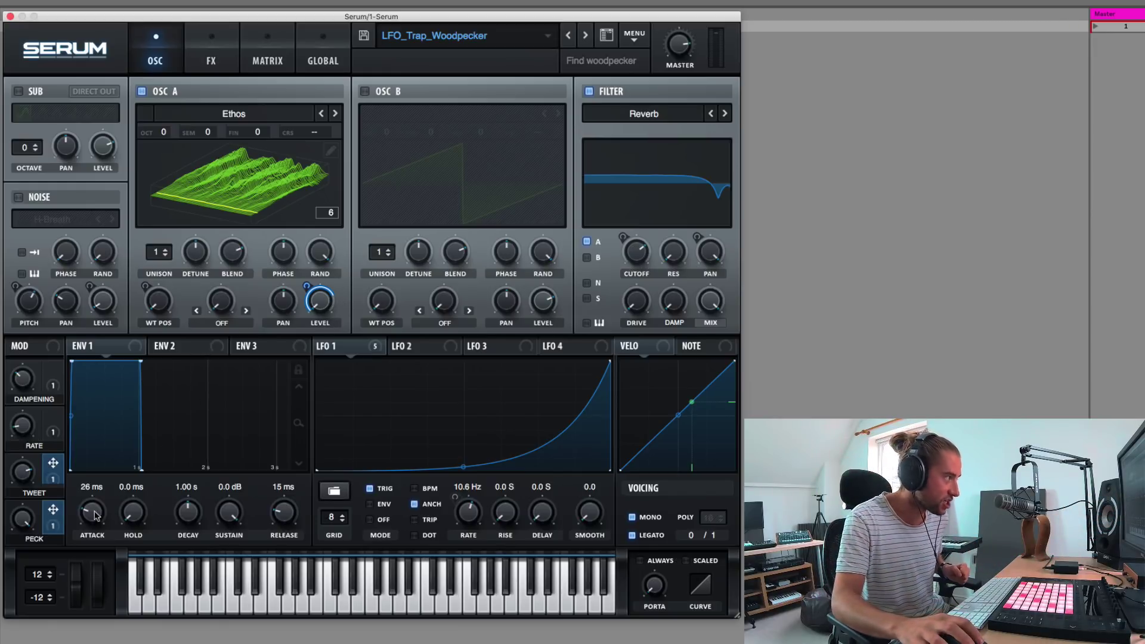
pyautogui.moveTo(22, 527)
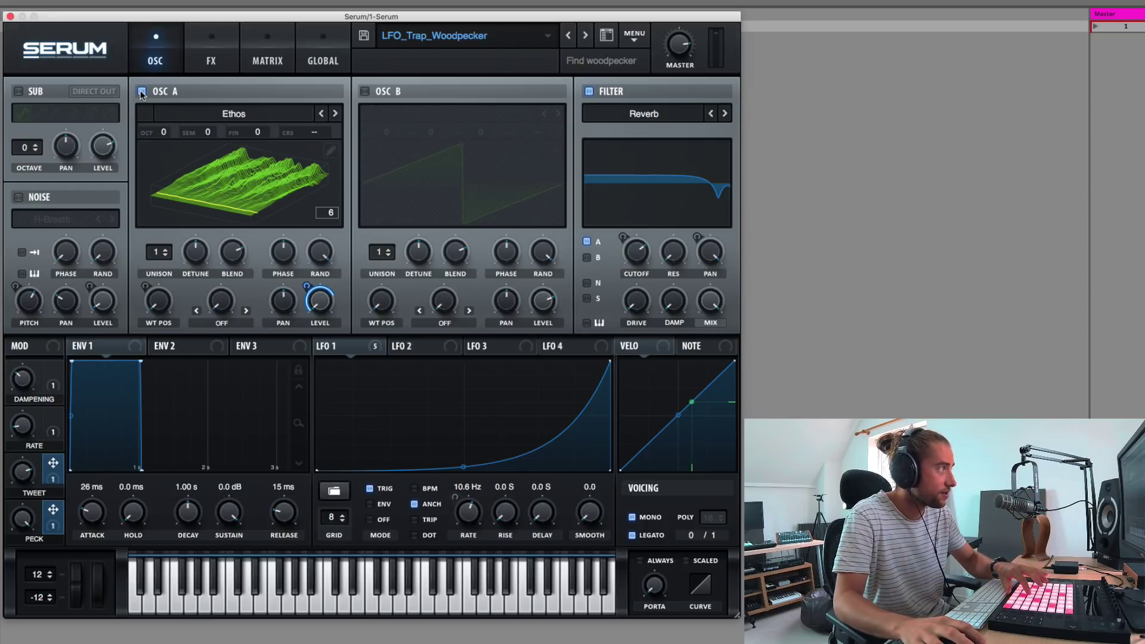
# Turn Osc A off and the H-Breath noise on, then show LFO 1's modulation targets.
pyautogui.click(142, 92)
pyautogui.click(19, 200)
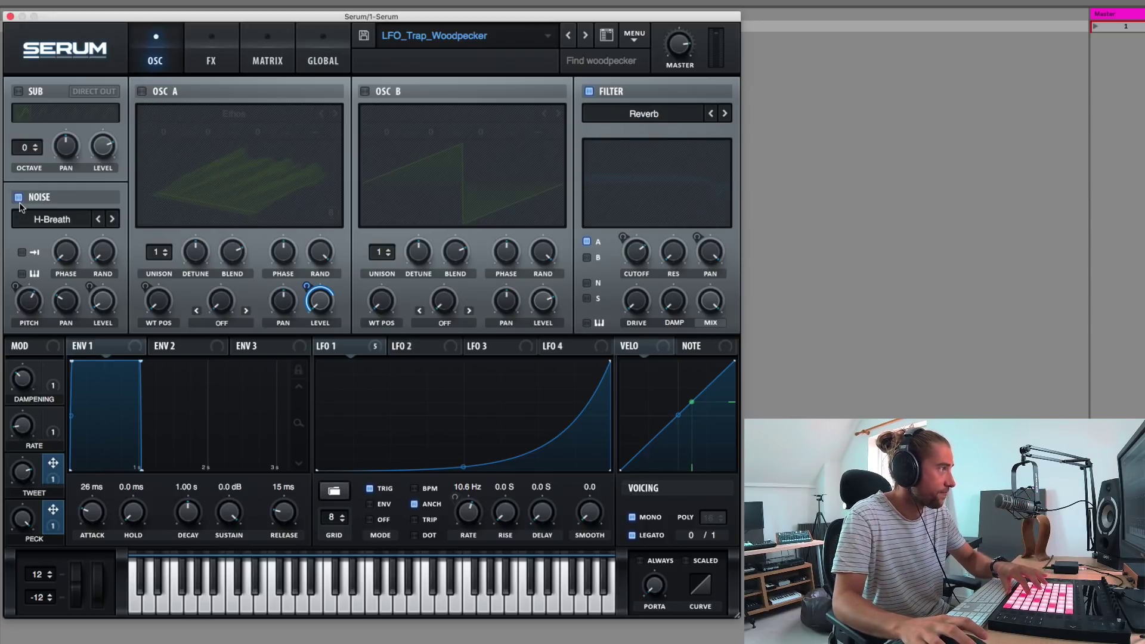
pyautogui.click(341, 350)
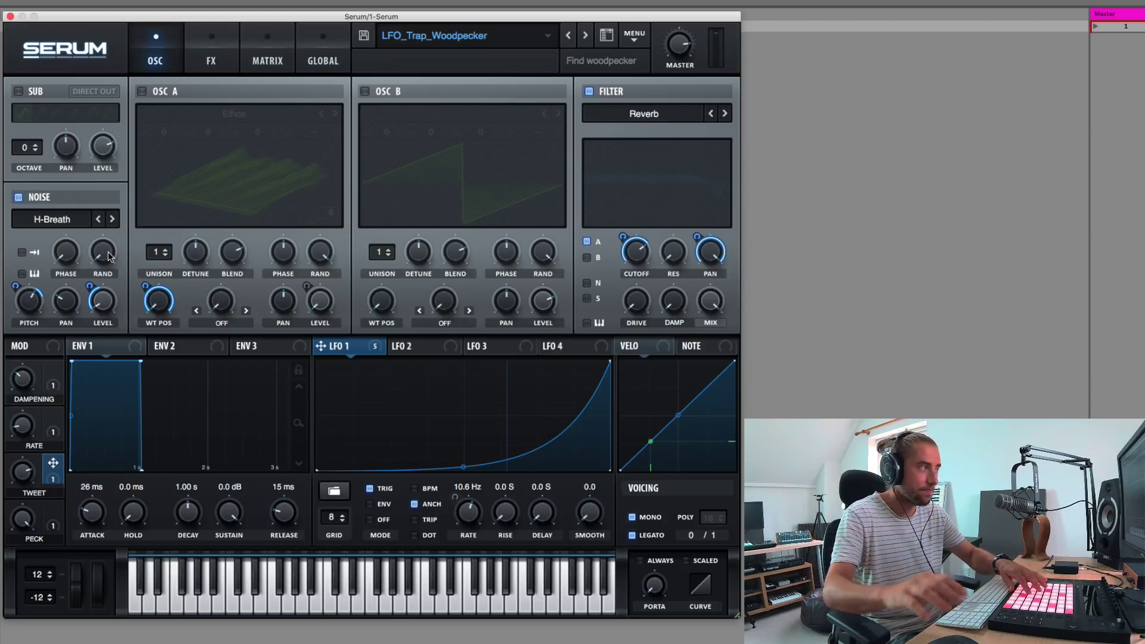
# Bypass LFO 1 on both the Noise PITCH and Noise LEVEL knobs.
pyautogui.rightClick(32, 315)
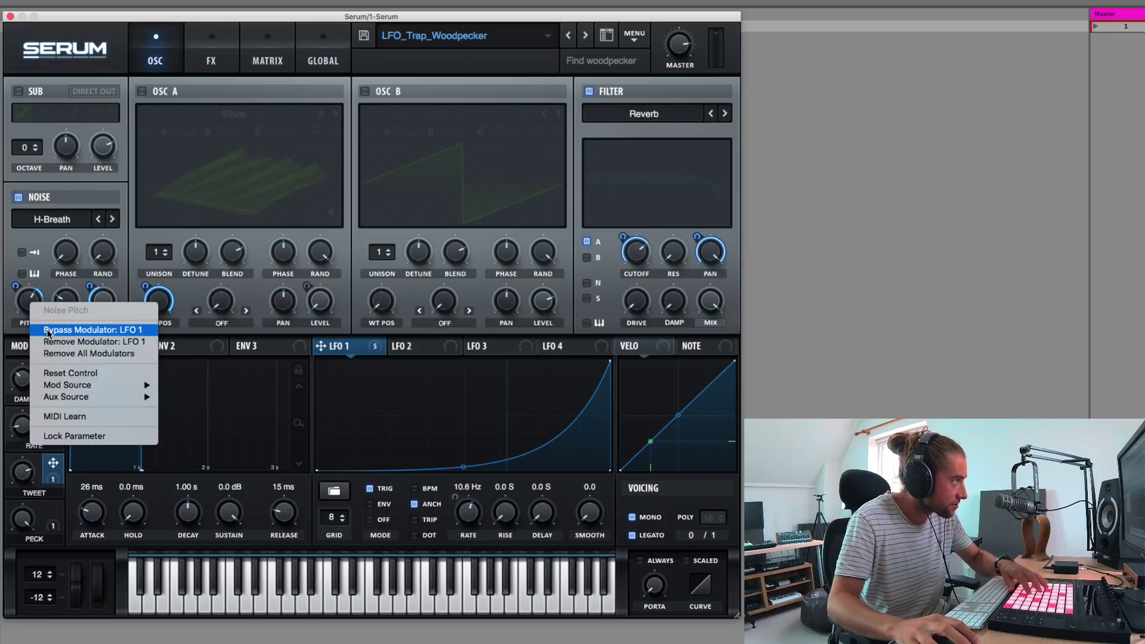
pyautogui.click(49, 329)
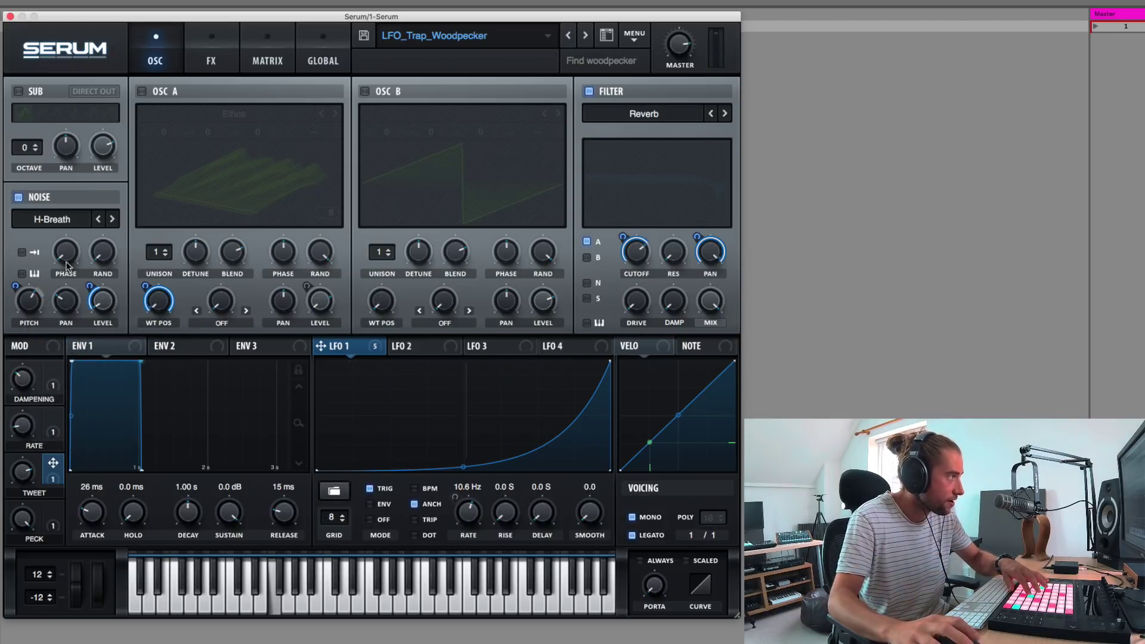
pyautogui.rightClick(103, 302)
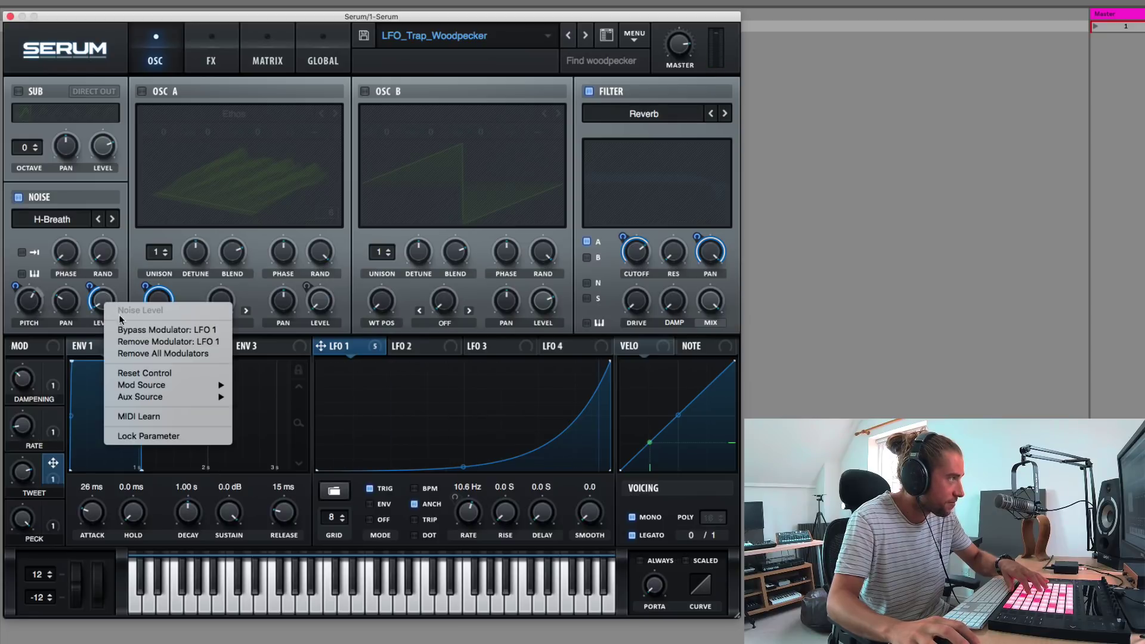
pyautogui.click(108, 315)
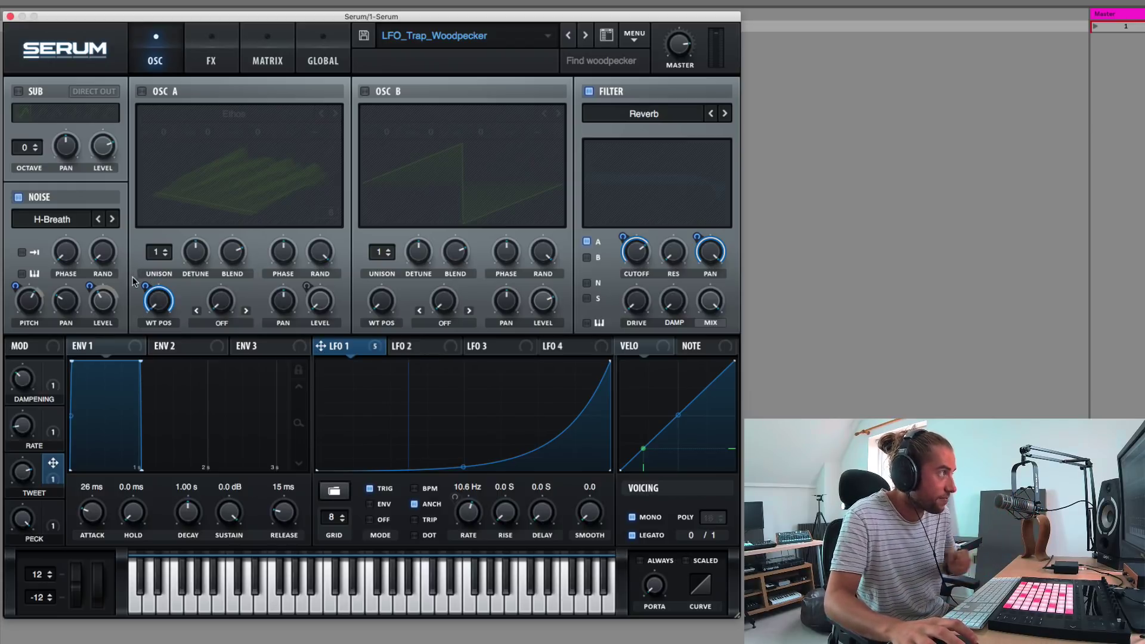
# Adjust the Noise LEVEL knob, then un-bypass LFO 1 on noise level and toggle it on pitch.
pyautogui.moveTo(98, 303); pyautogui.dragTo(97, 354)
pyautogui.rightClick(100, 304)
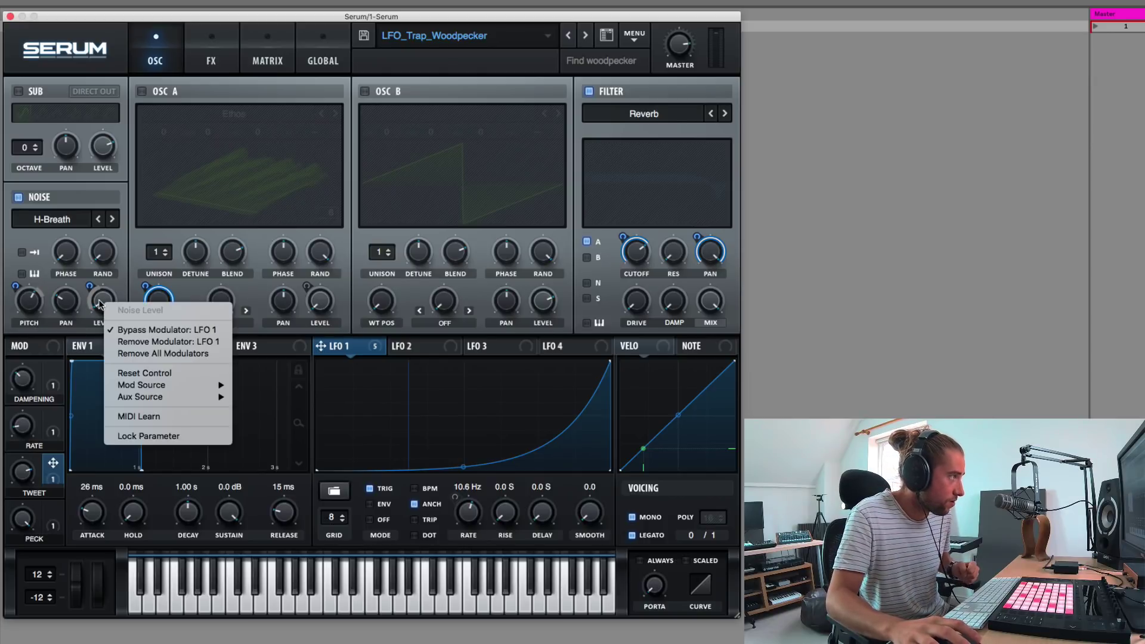
pyautogui.click(121, 286)
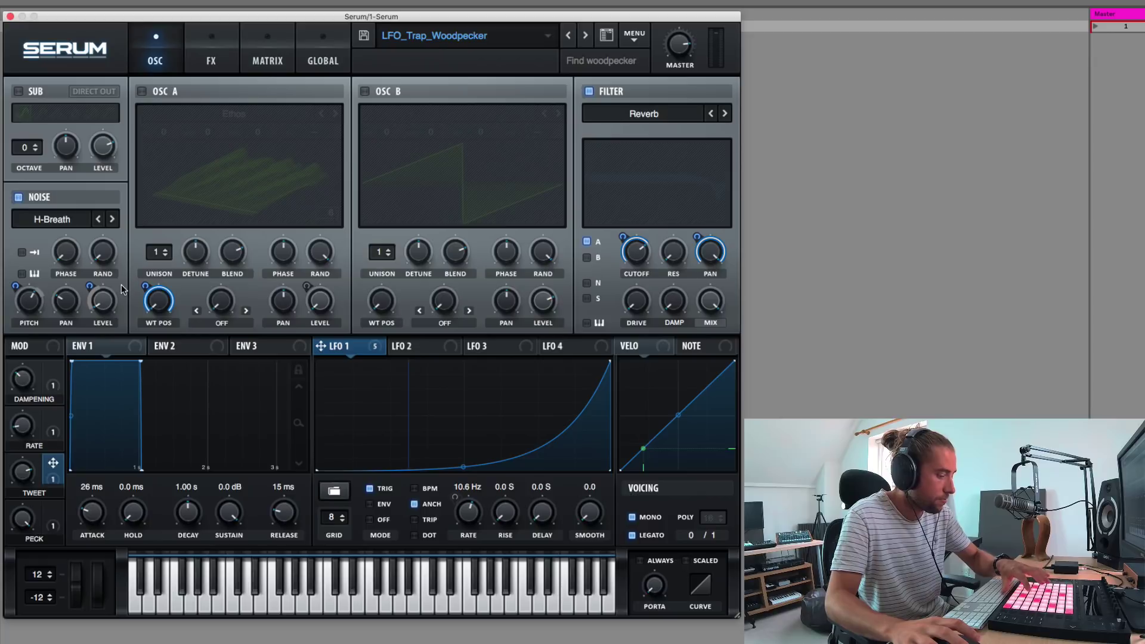
pyautogui.rightClick(104, 302)
pyautogui.click(126, 331)
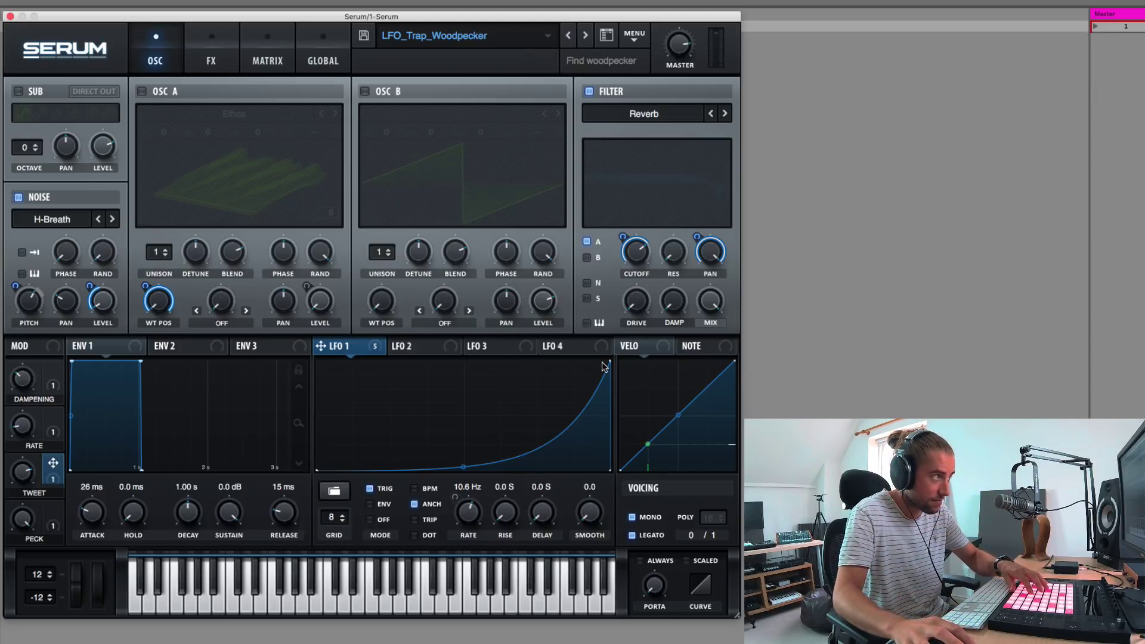
pyautogui.rightClick(26, 301)
pyautogui.click(57, 331)
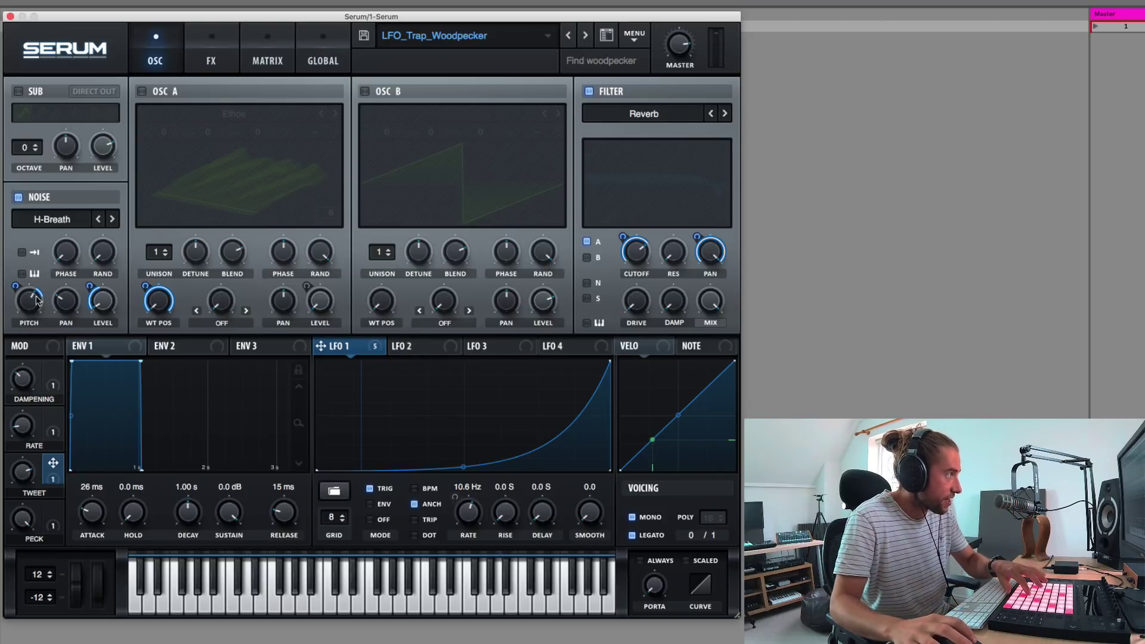
pyautogui.click(112, 220)
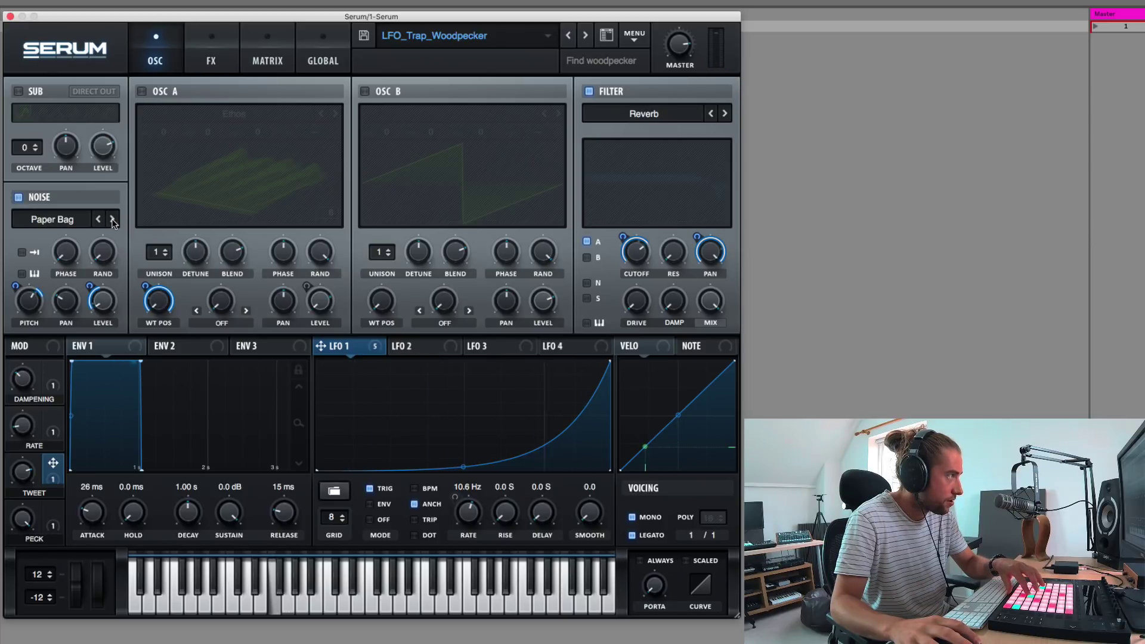
pyautogui.click(113, 220)
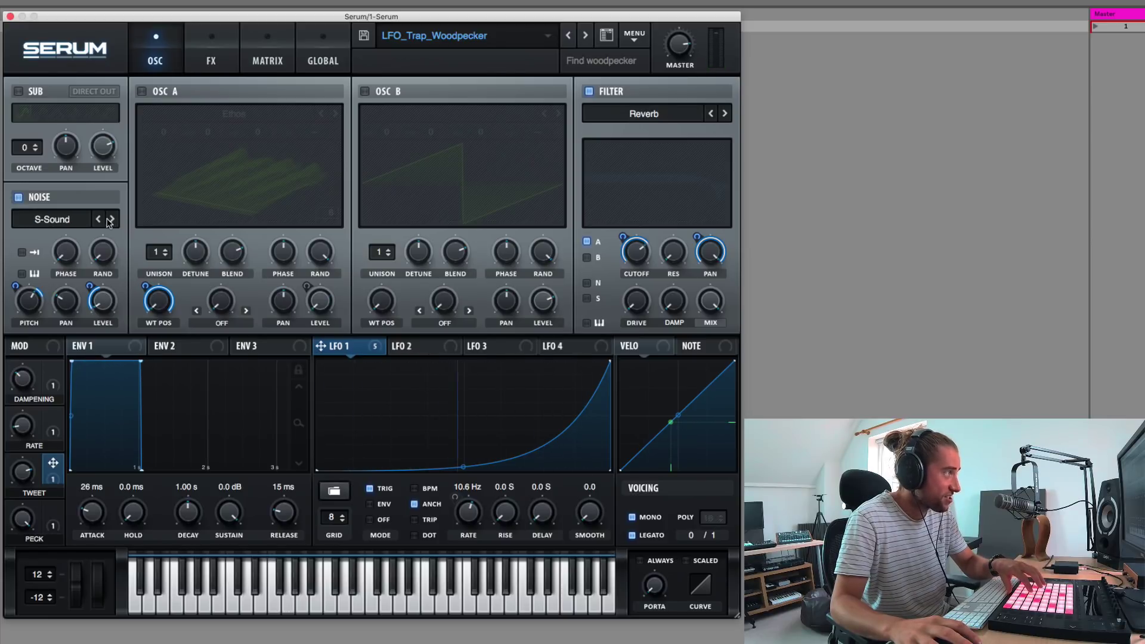
pyautogui.click(99, 219)
pyautogui.click(99, 220)
pyautogui.click(99, 219)
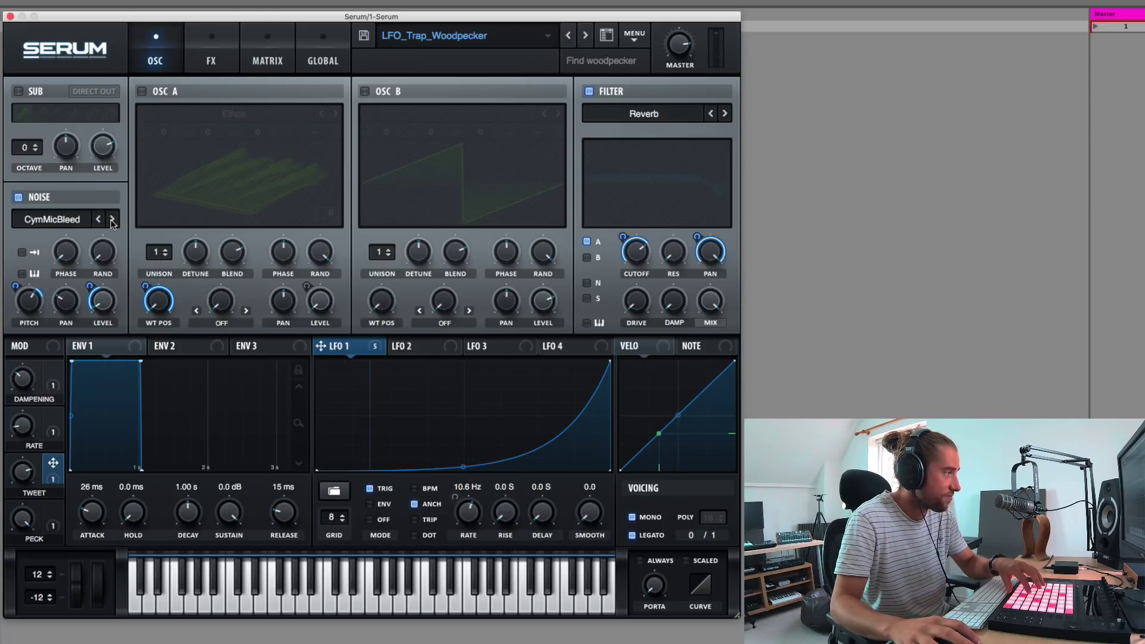
pyautogui.click(112, 220)
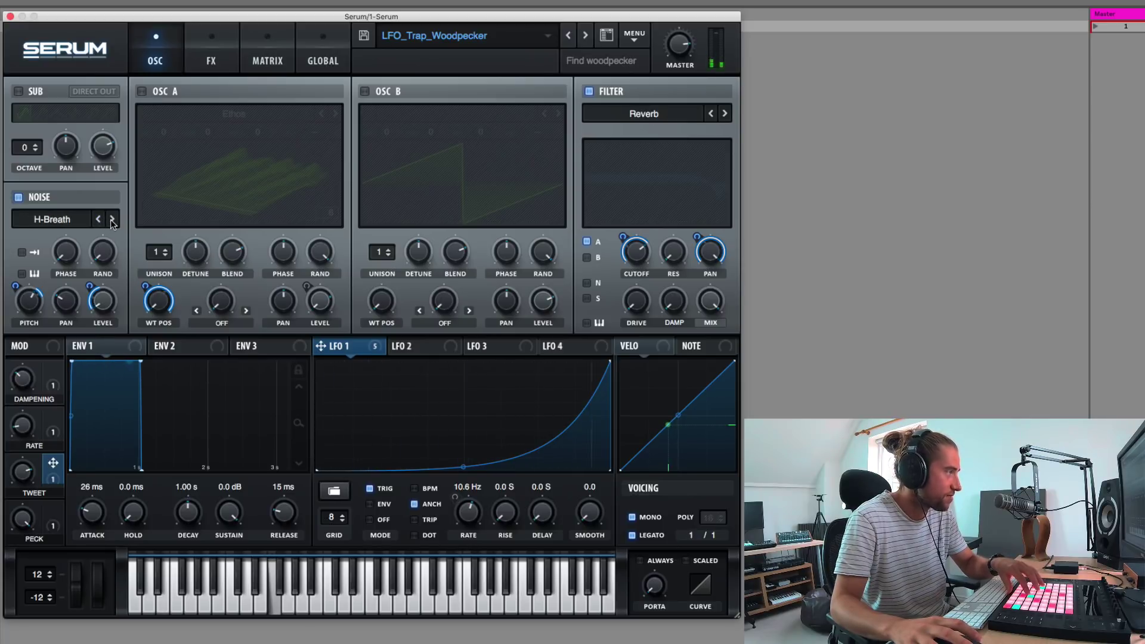
pyautogui.click(99, 219)
pyautogui.click(100, 220)
pyautogui.click(112, 221)
pyautogui.click(112, 220)
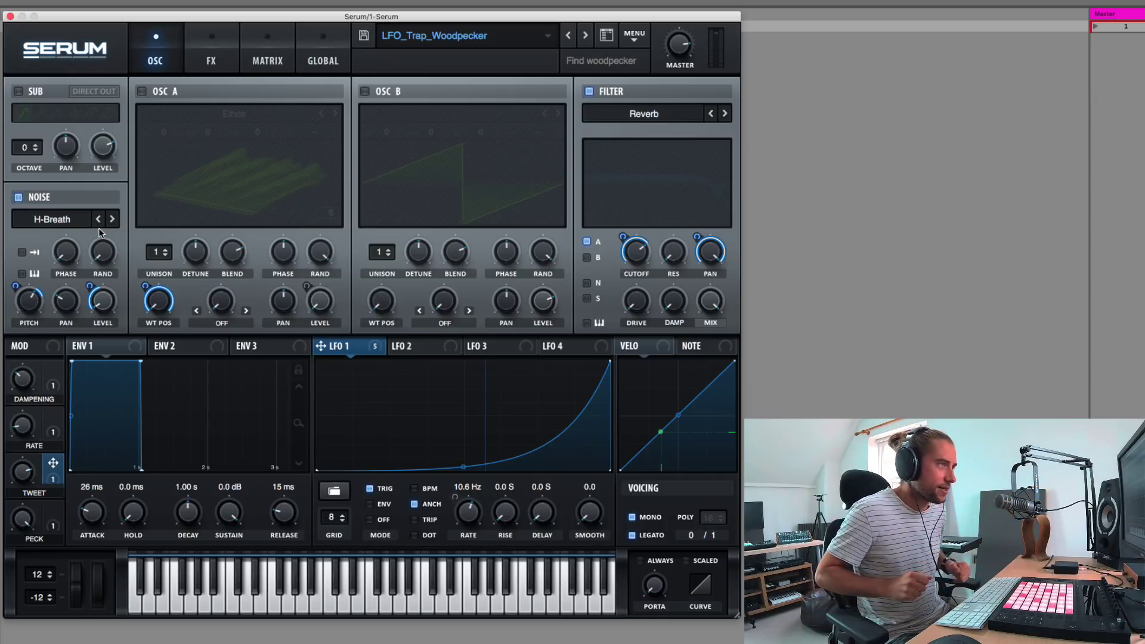
# Tick the OSC A enable switch to bring the Ethos wavetable back.
pyautogui.click(142, 92)
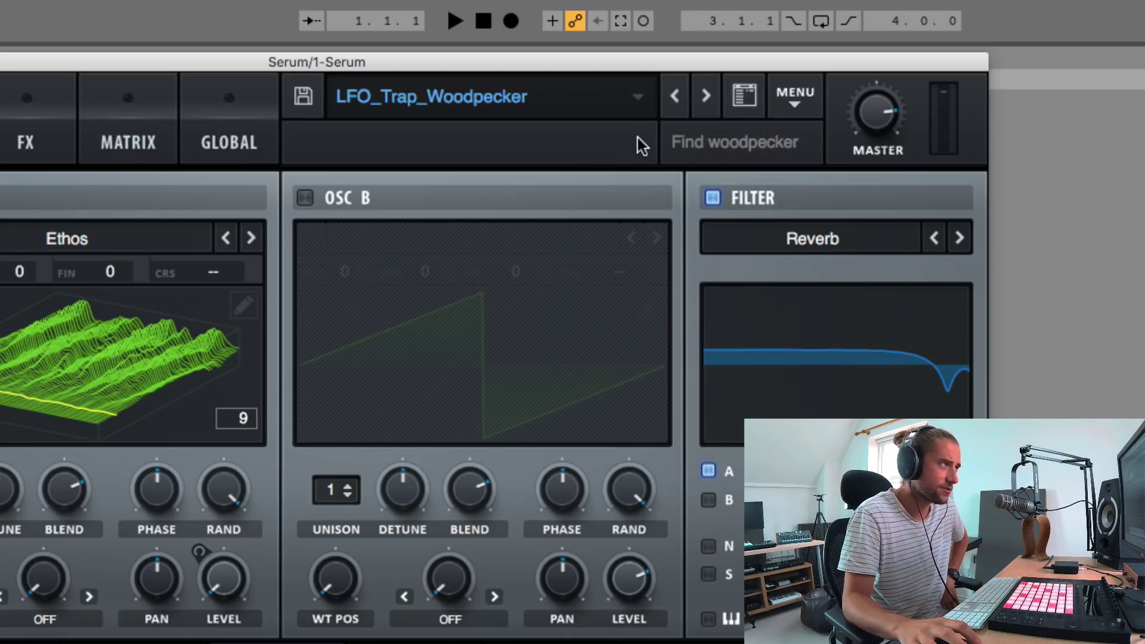
# Load LEAD_LittleGremlin from the preset menu.
pyautogui.click(606, 105)
pyautogui.moveTo(602, 317)
pyautogui.click(741, 180)
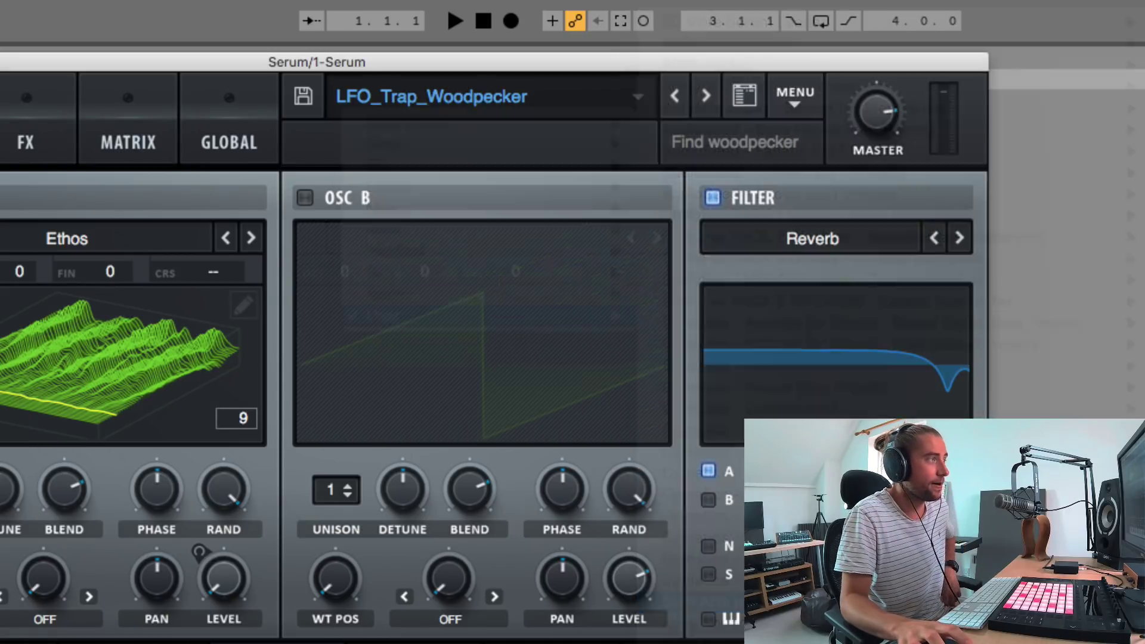
# Step from LEAD_MostEvilMegaDeath to LEAD_SimpleWithSlapback, then back to LEAD_PlayTwoNotes.
pyautogui.click(702, 96)
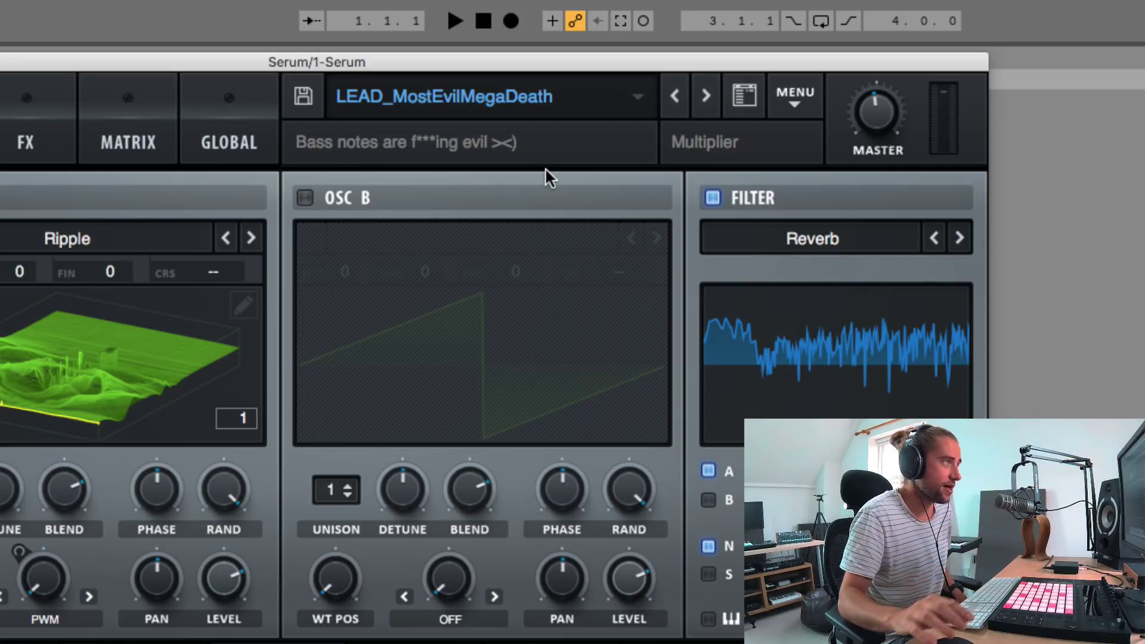
pyautogui.click(707, 96)
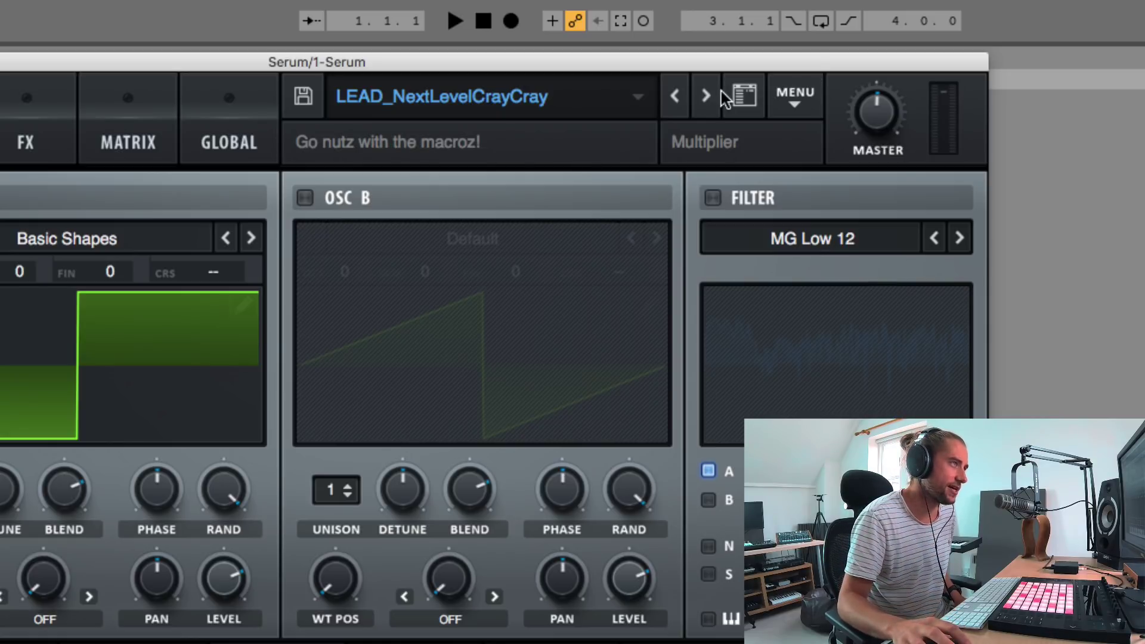
pyautogui.click(707, 96)
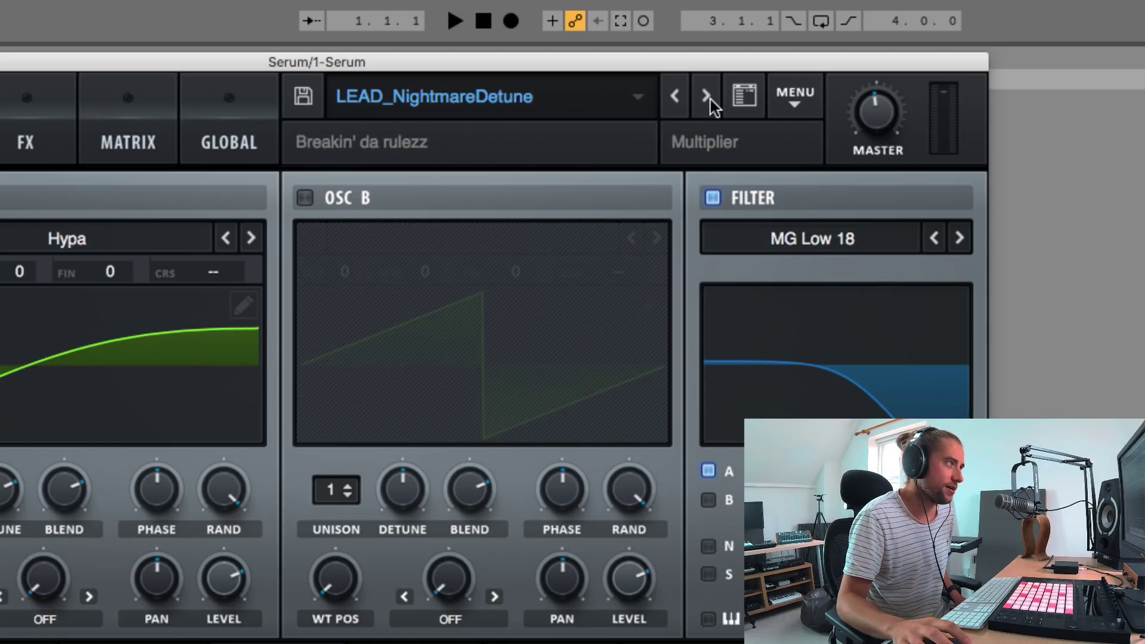
pyautogui.click(706, 96)
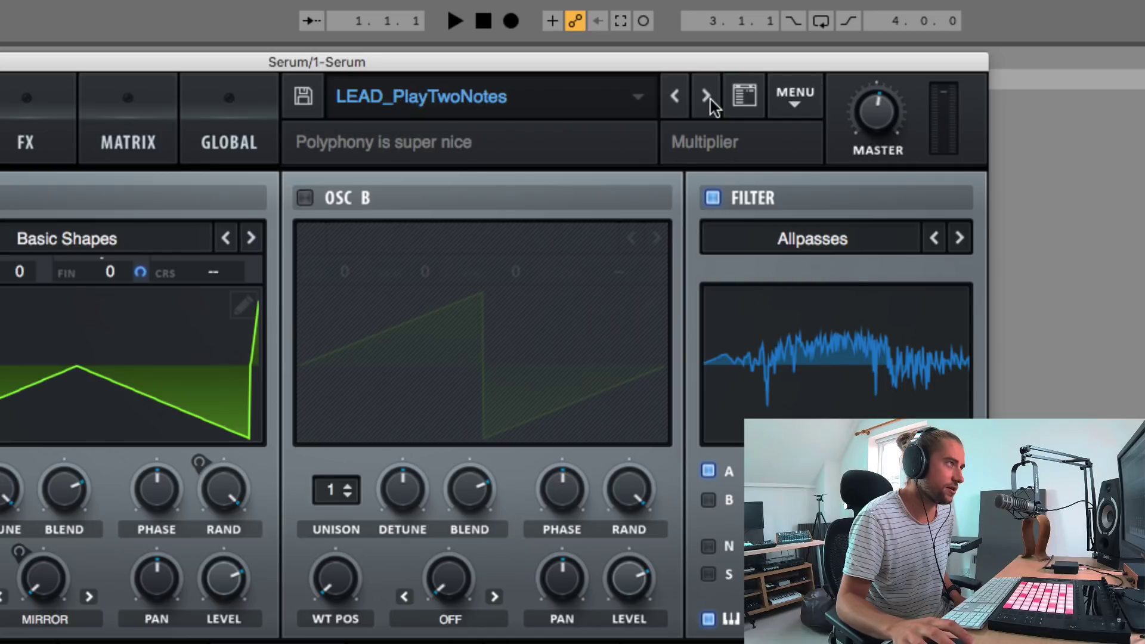
pyautogui.click(707, 97)
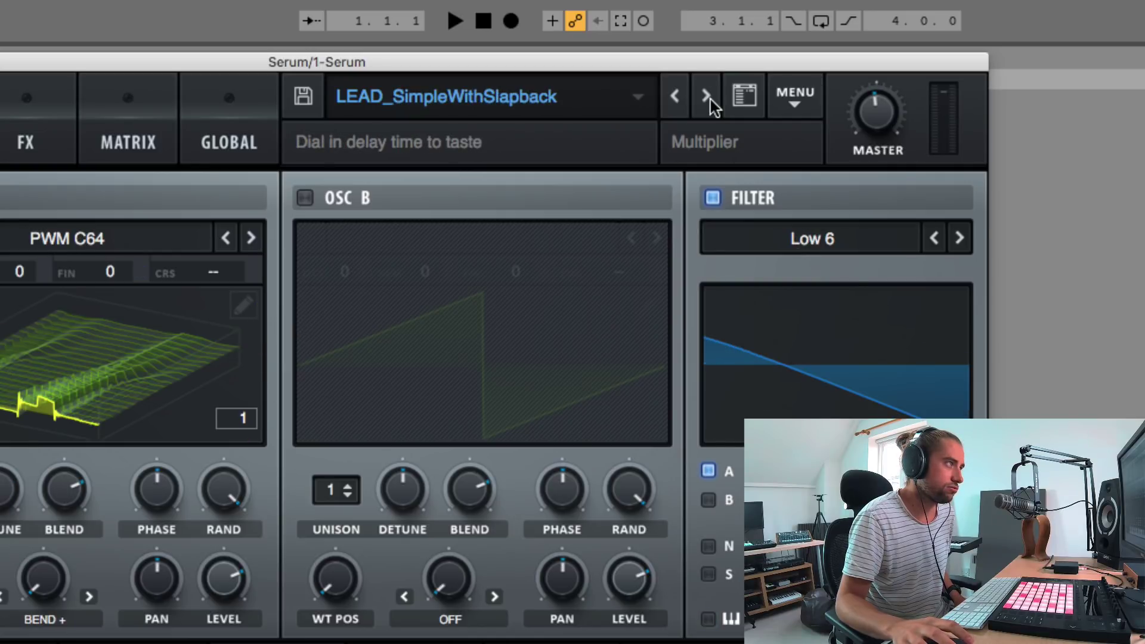
pyautogui.click(676, 97)
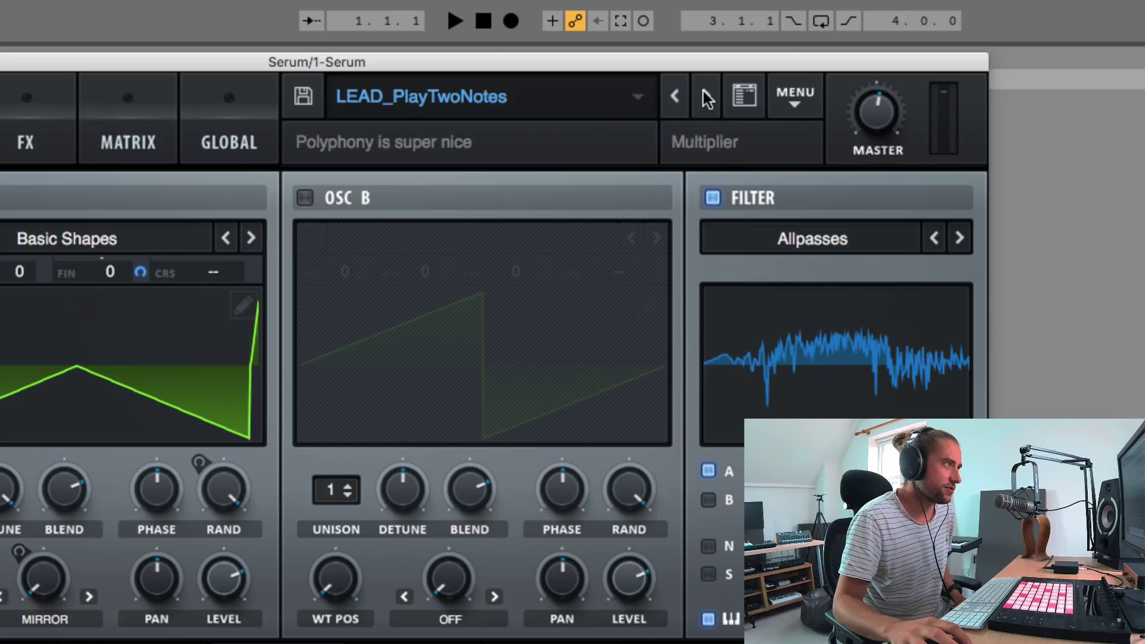
# Advance through LEAD_TheMostRealUnreal and PAD_Apocalypse to PAD_BeautifulFreak.
pyautogui.click(702, 91)
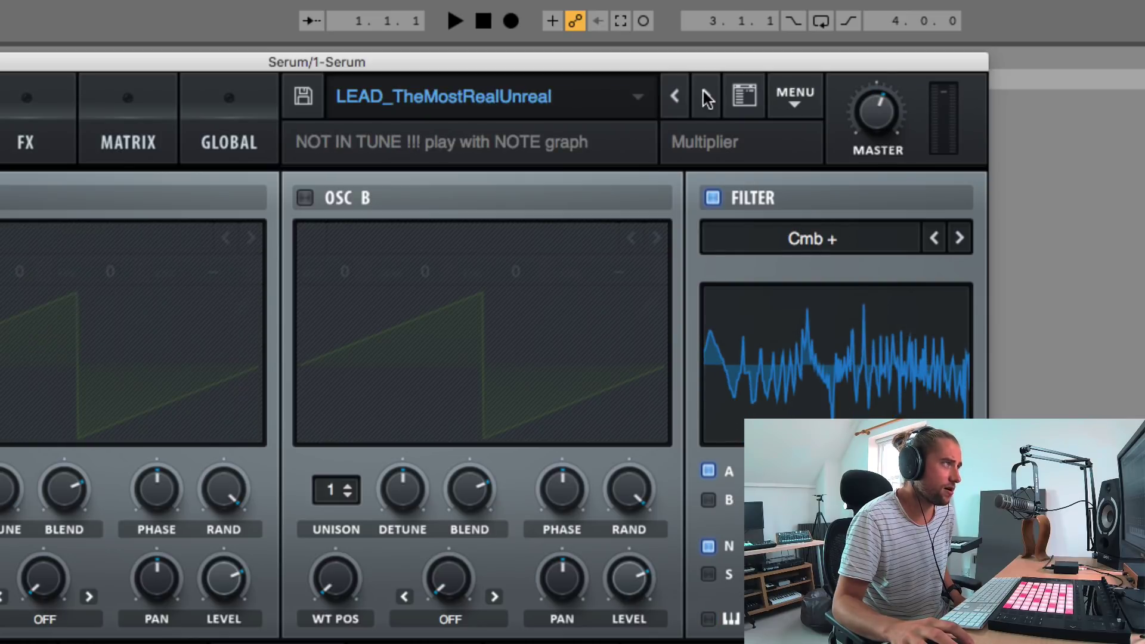
pyautogui.click(703, 91)
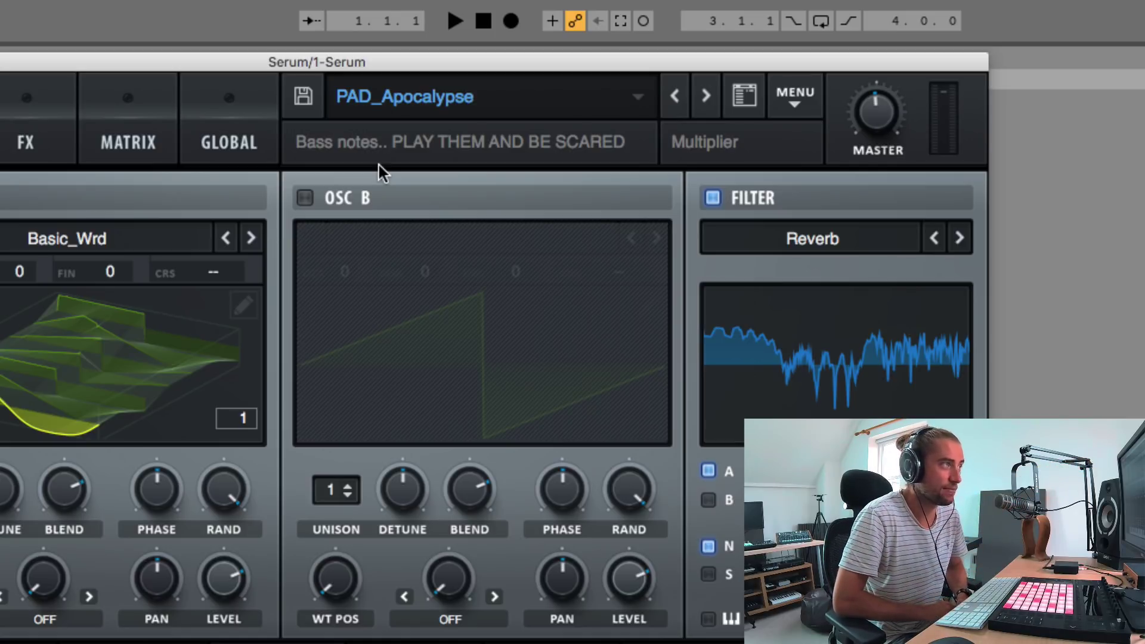
pyautogui.click(705, 98)
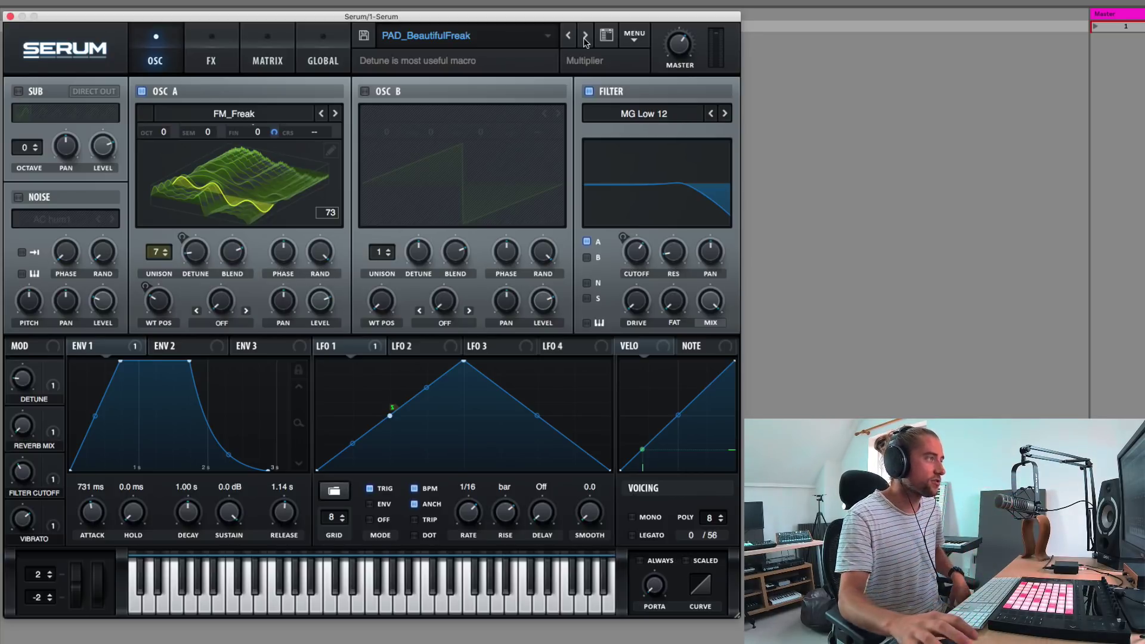
# Reload LFO_Trap_Woodpecker, show the Ethos wavetable in 3D, and switch the noise oscillator off.
pyautogui.click(585, 37)
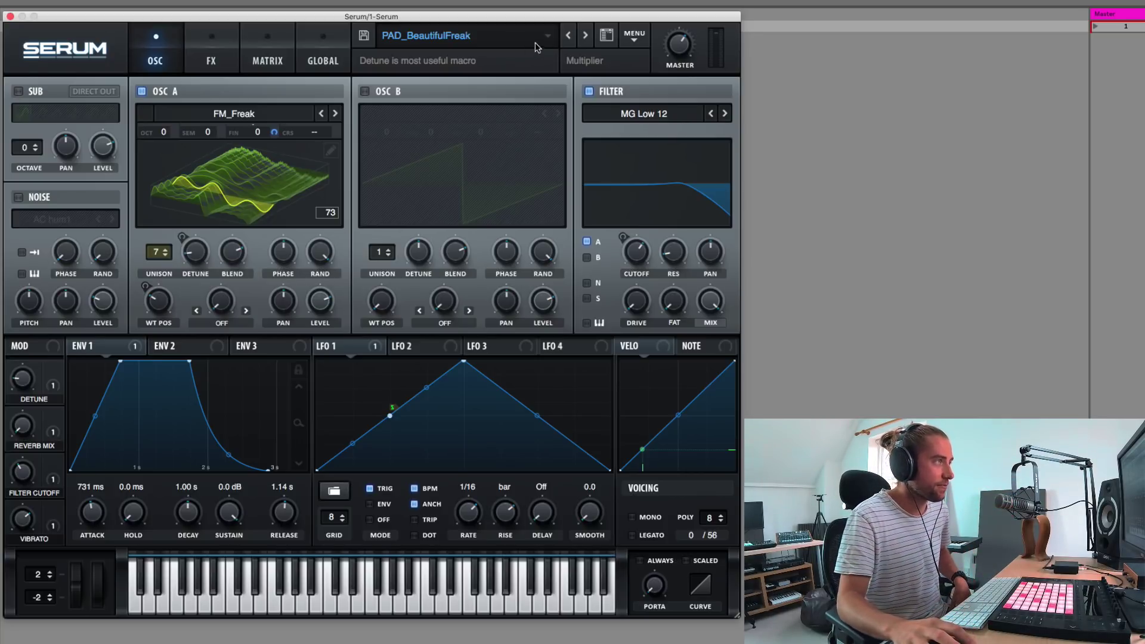
pyautogui.click(303, 181)
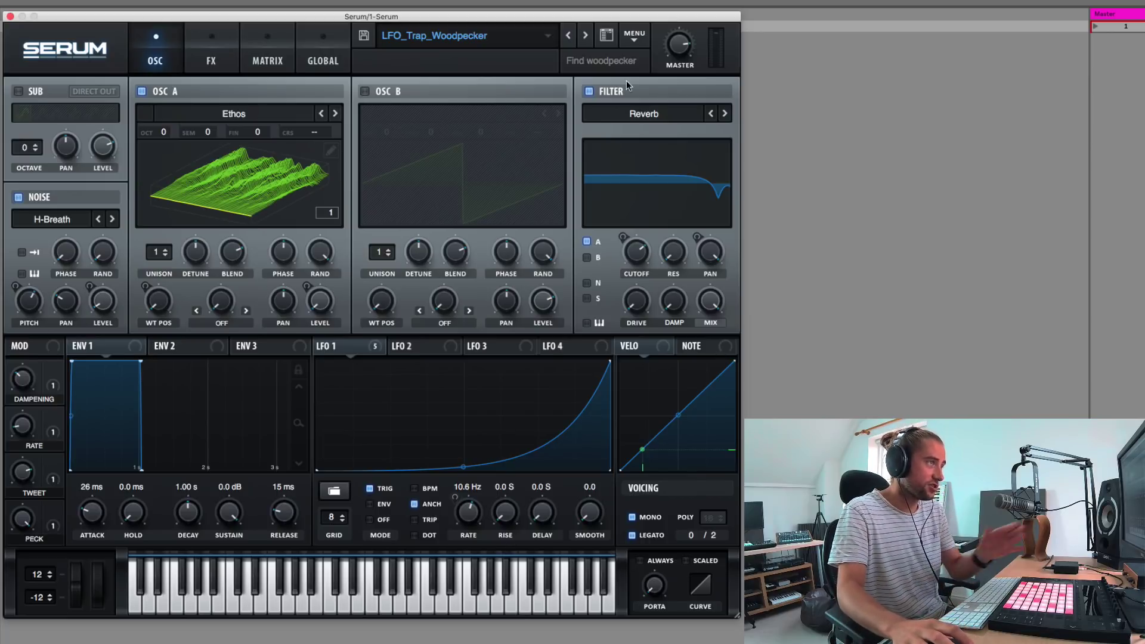
pyautogui.click(18, 198)
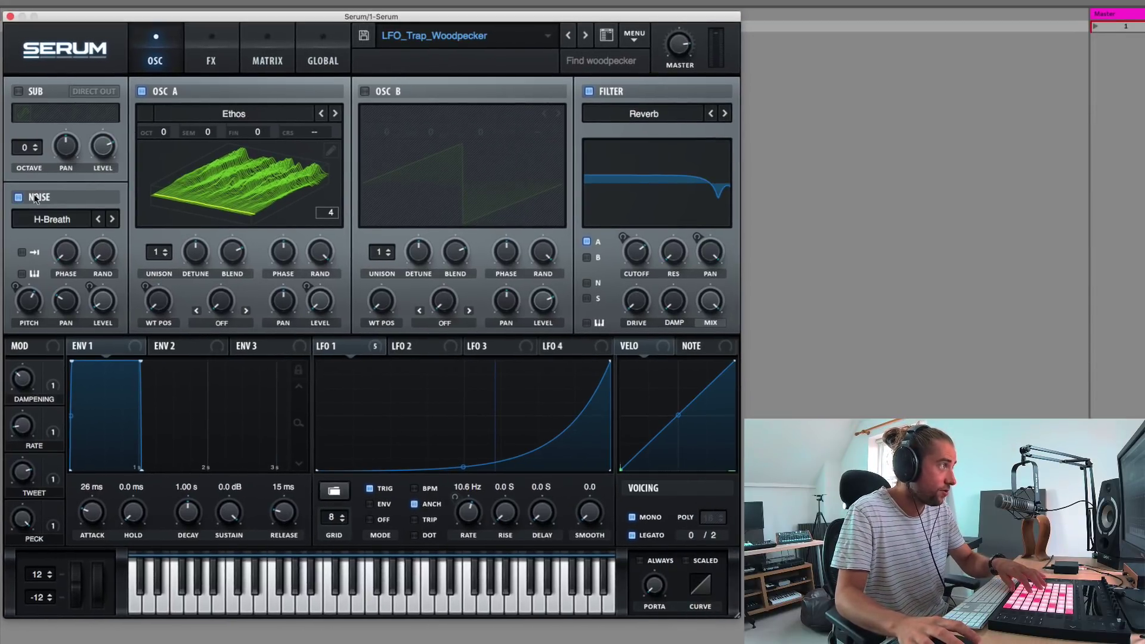
# Enable the H-Breath noise, solo it by muting Osc A, then bring Osc A's Ethos back.
pyautogui.click(103, 150)
pyautogui.click(225, 45)
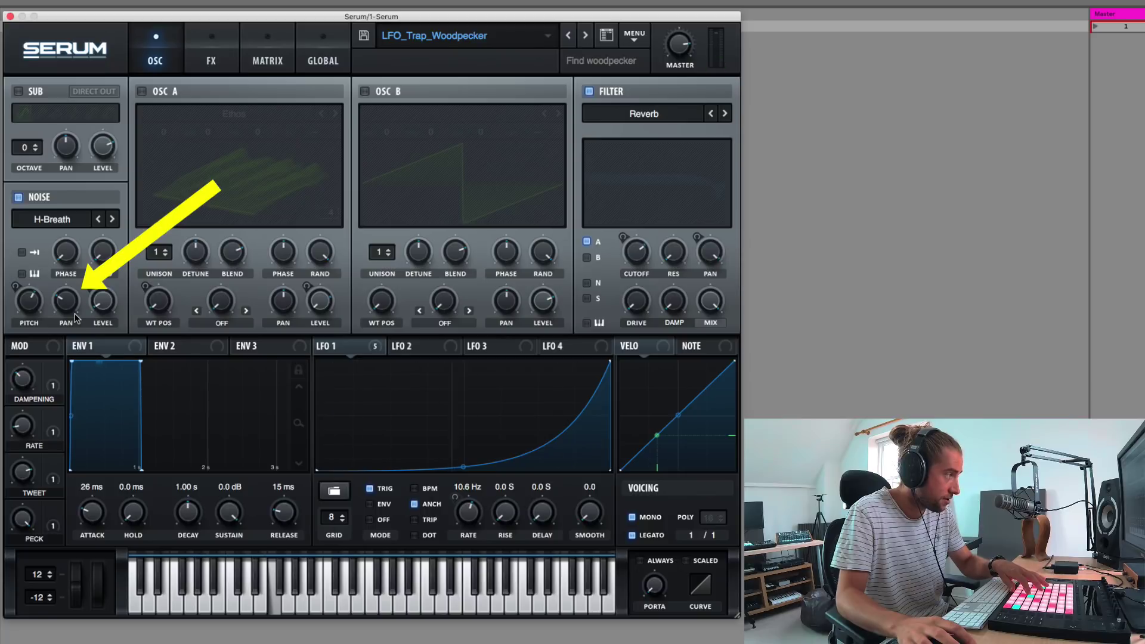
pyautogui.click(142, 92)
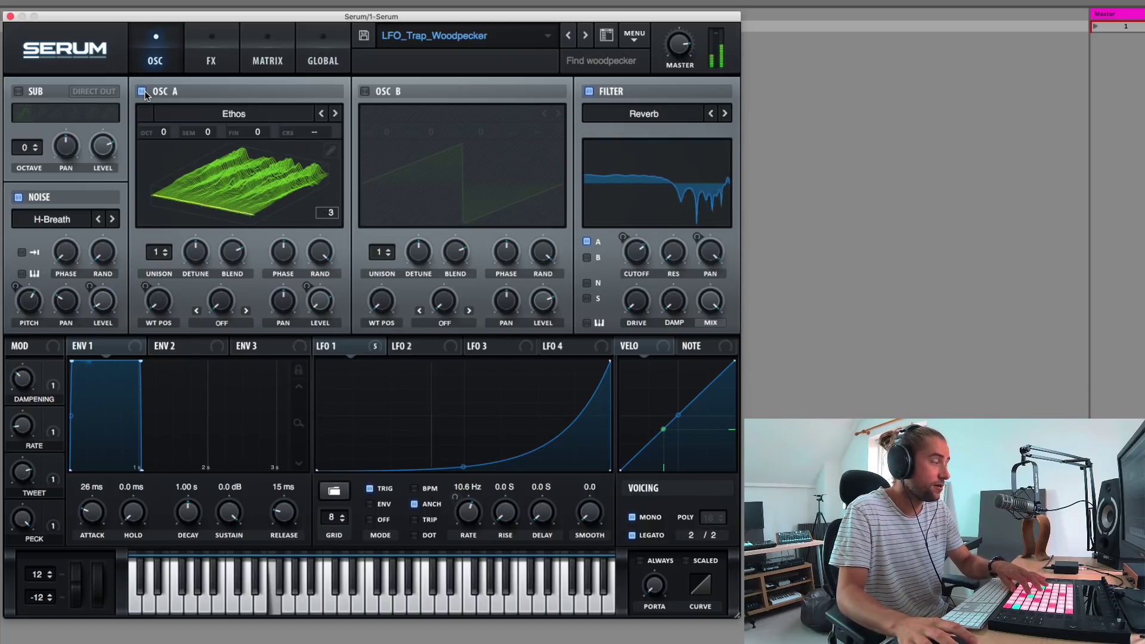